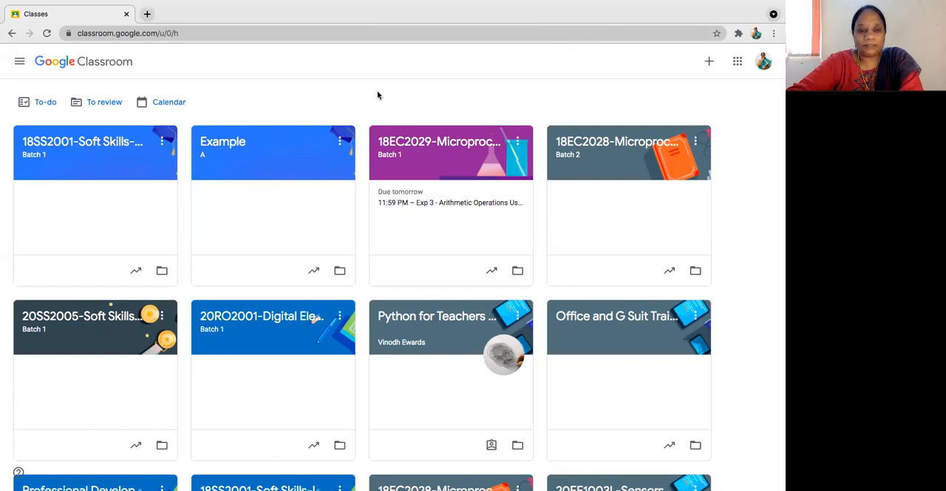
Step: Open the Classwork page of the Example class and briefly check its Meet link
click(235, 150)
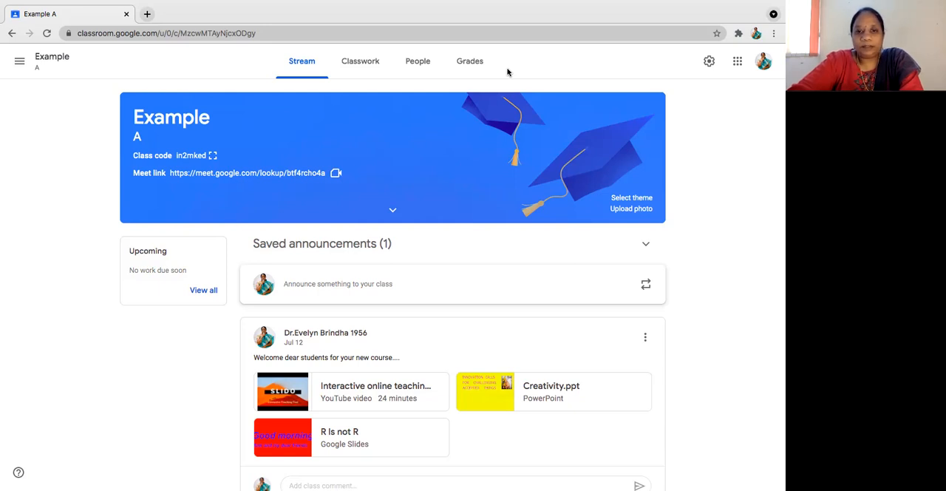
click(363, 64)
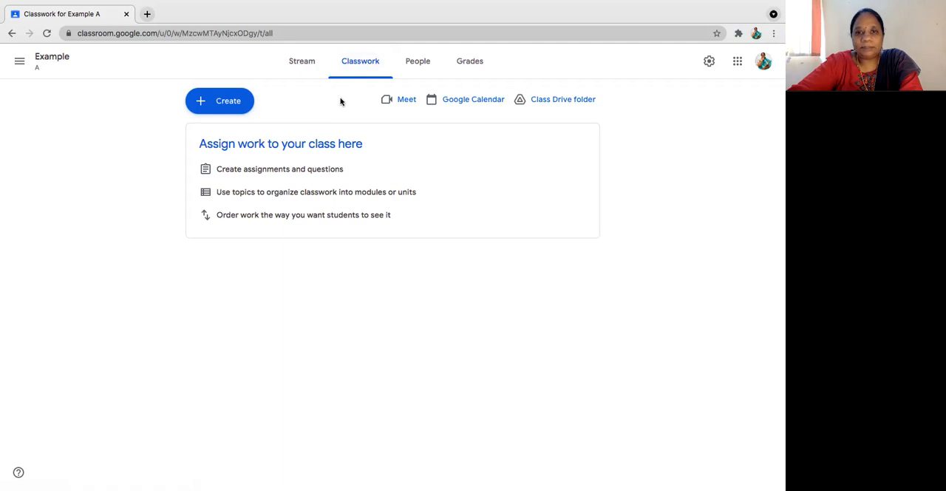
click(407, 102)
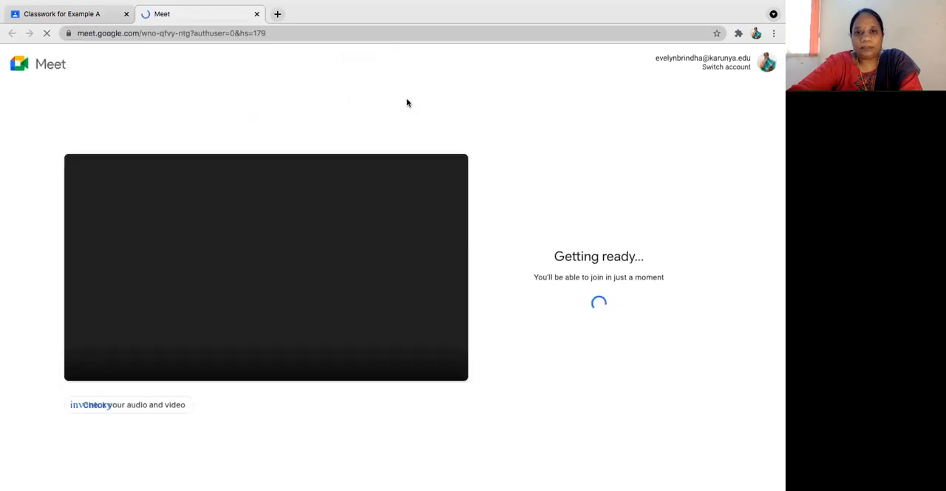
click(257, 15)
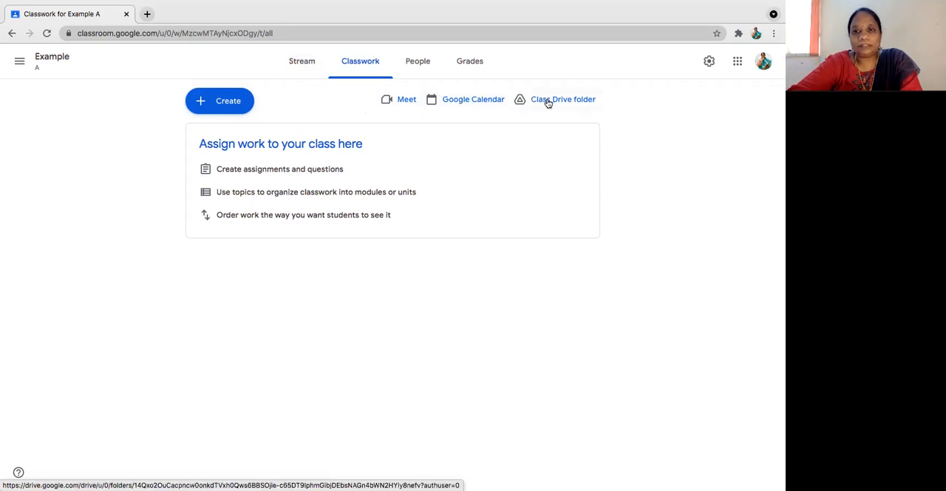
Step: Review the class stream and the Example A class Drive folder, returning to the Classwork page
click(293, 65)
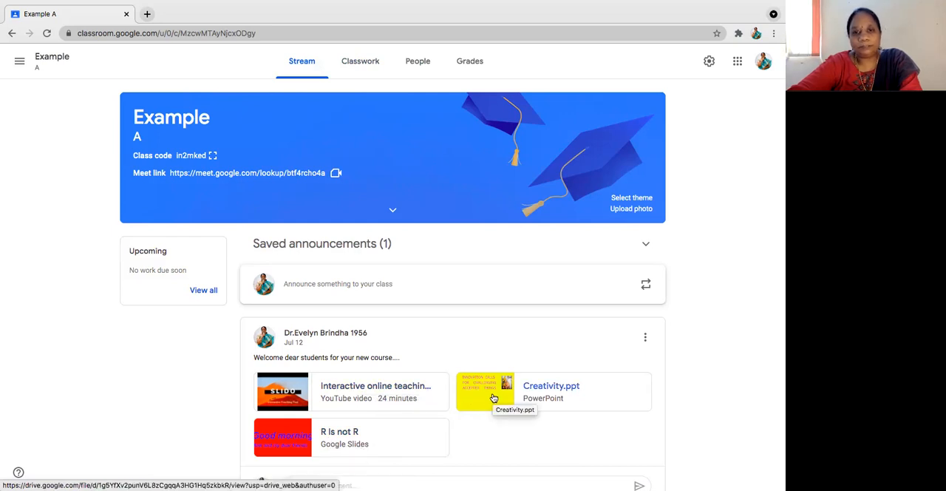
click(351, 60)
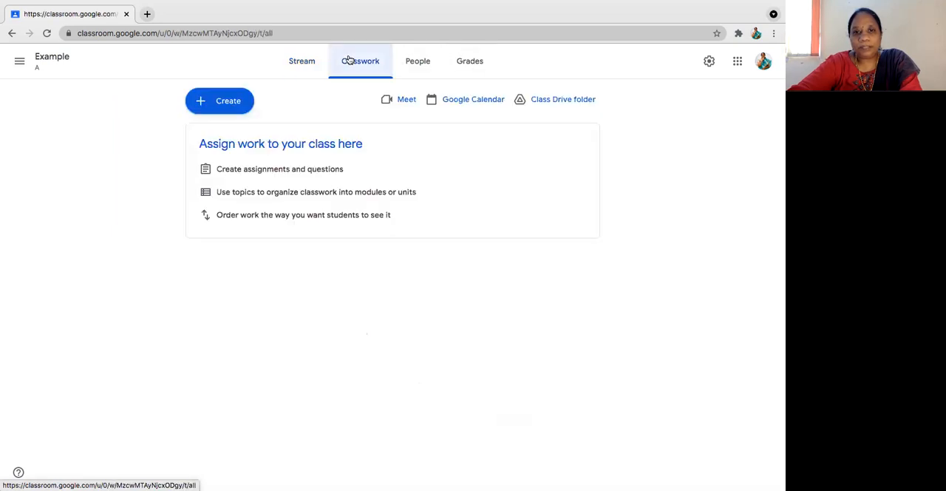
click(563, 100)
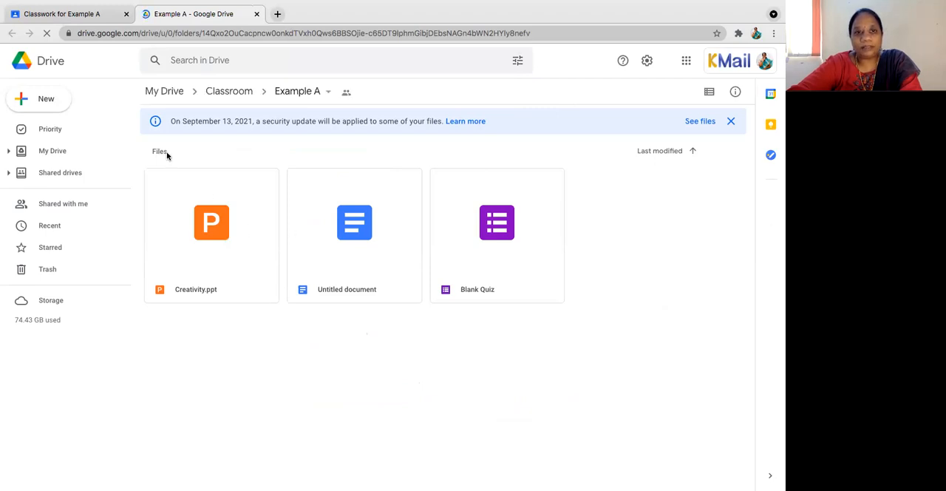
click(63, 13)
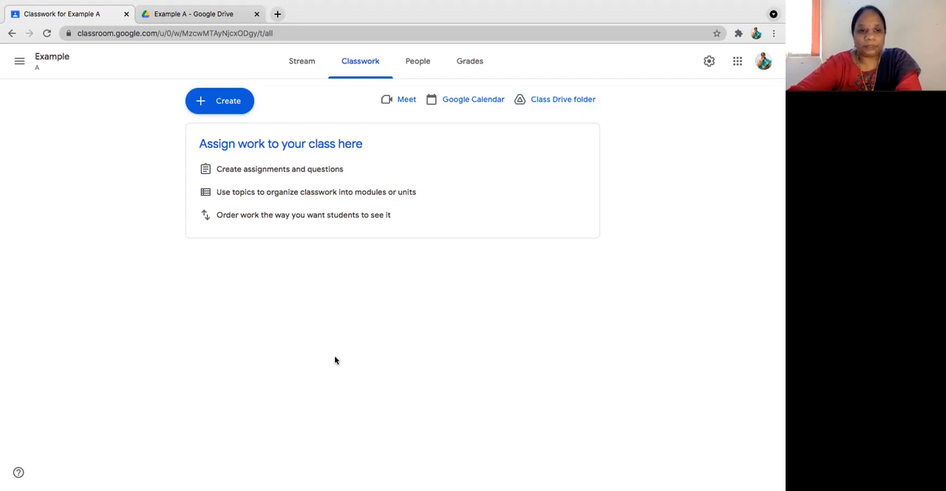
Step: Create a new assignment in the Example class and title it "Sample"
click(218, 103)
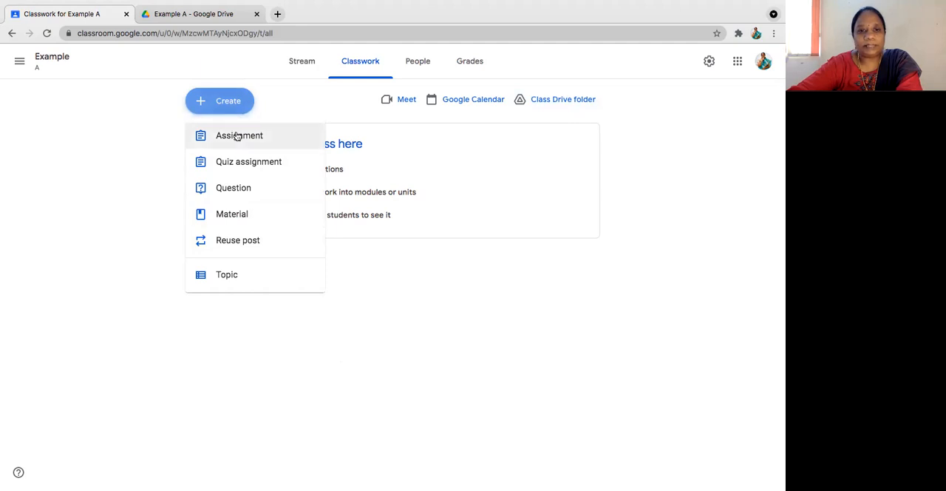
click(236, 135)
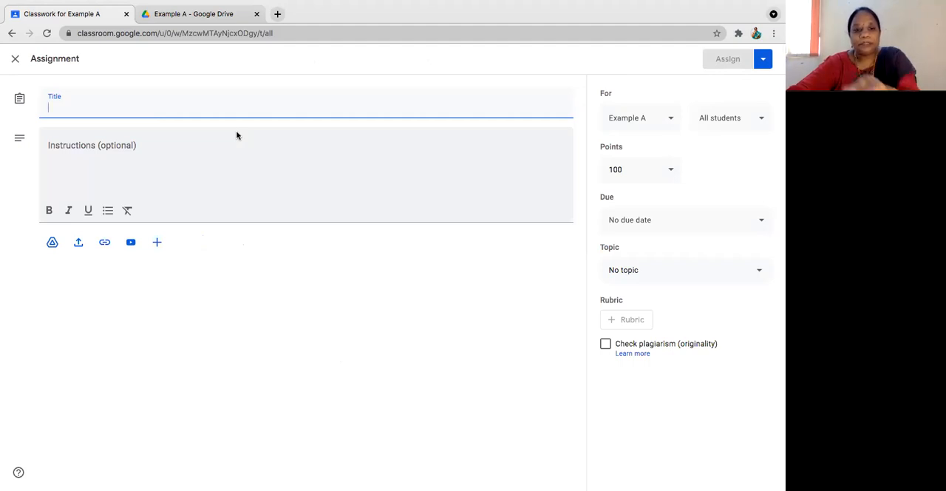
text(Sample)
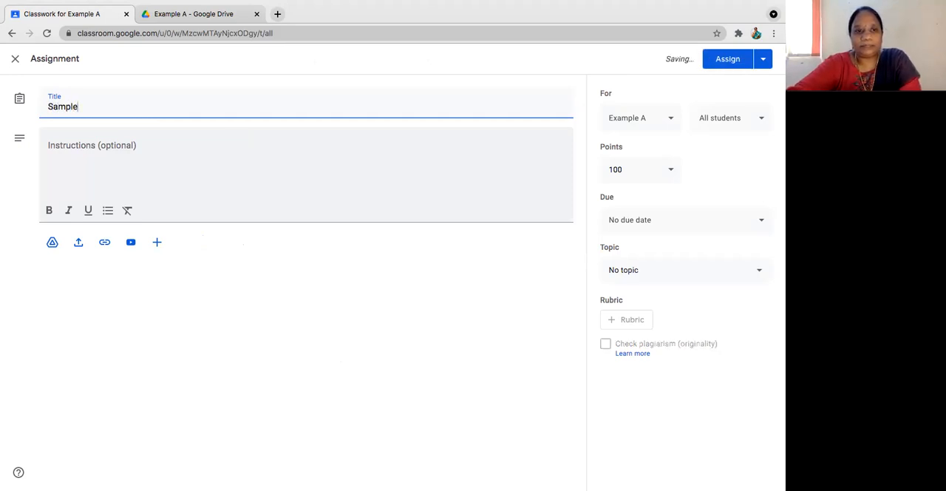
Step: Enter "1. 3 pages is must" as the first line of the assignment instructions
click(194, 159)
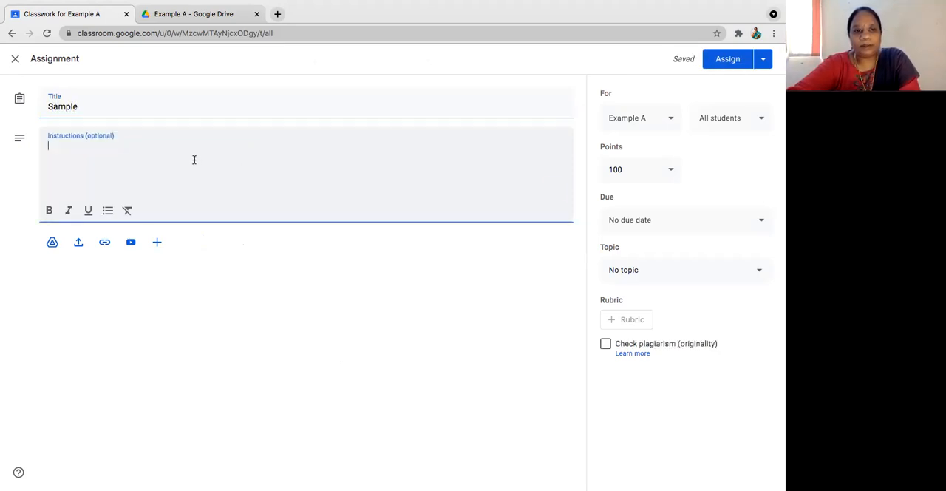
text(1.)
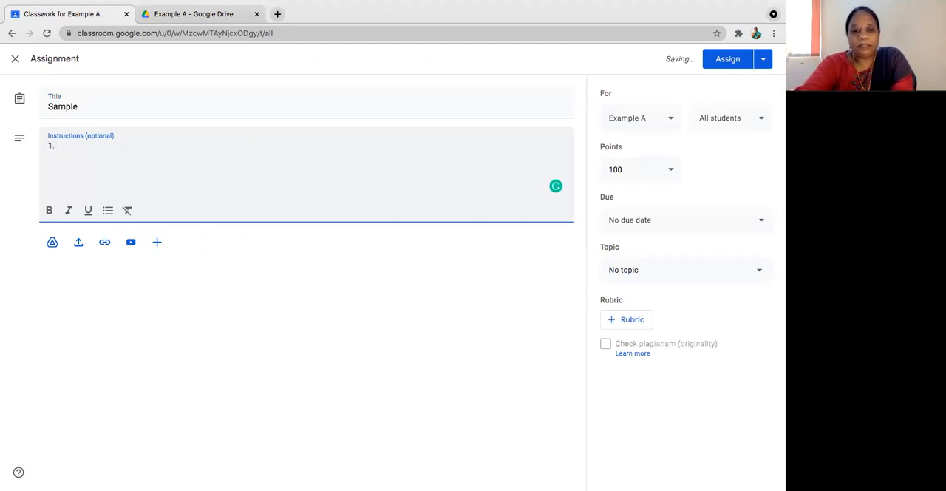
text( 3 pag)
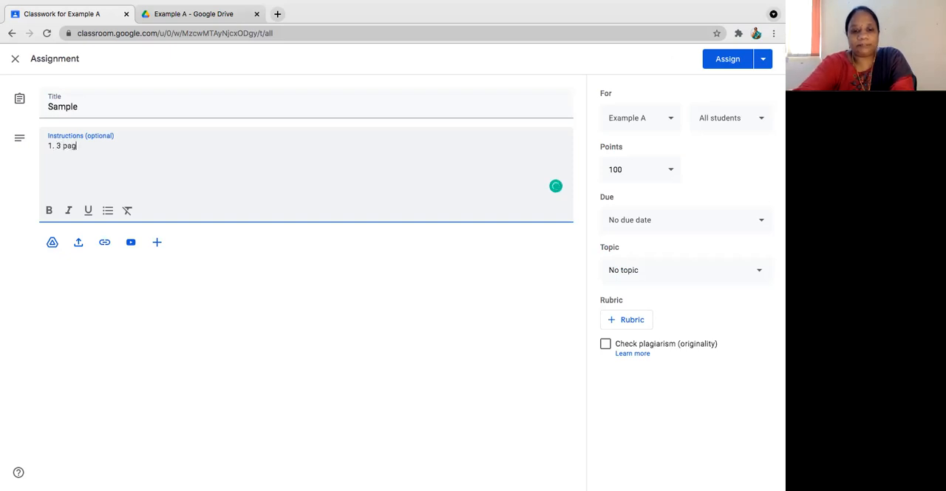
text(es is must)
key(Return)
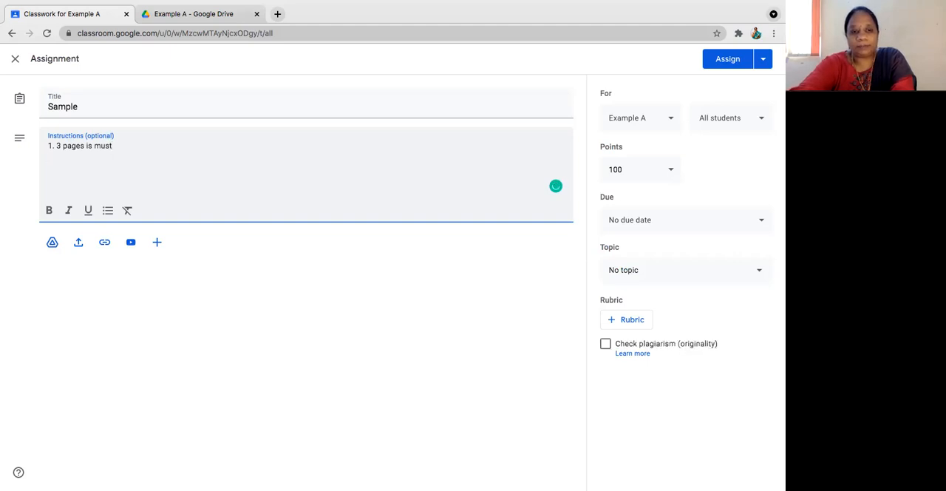
Step: Add "2. Plagarism check will be done" as the second line of the assignment instructions
text(2. P)
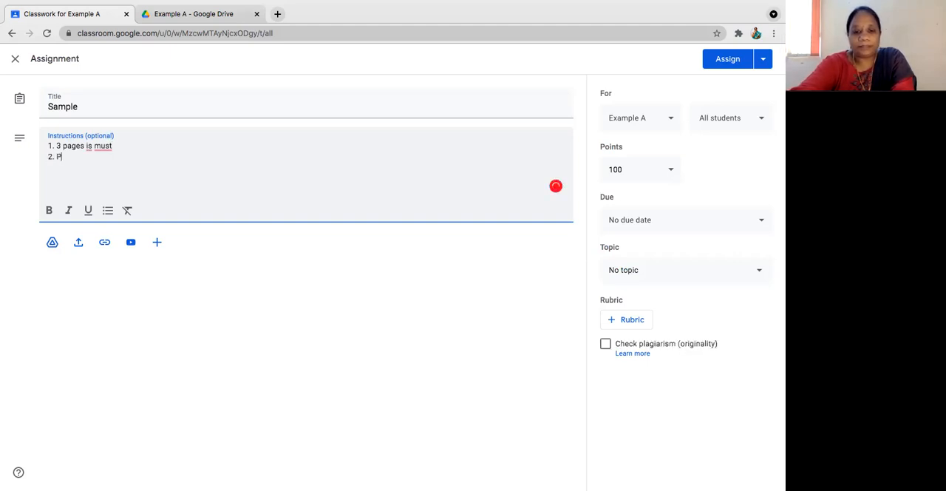
text(lag)
text(iar)
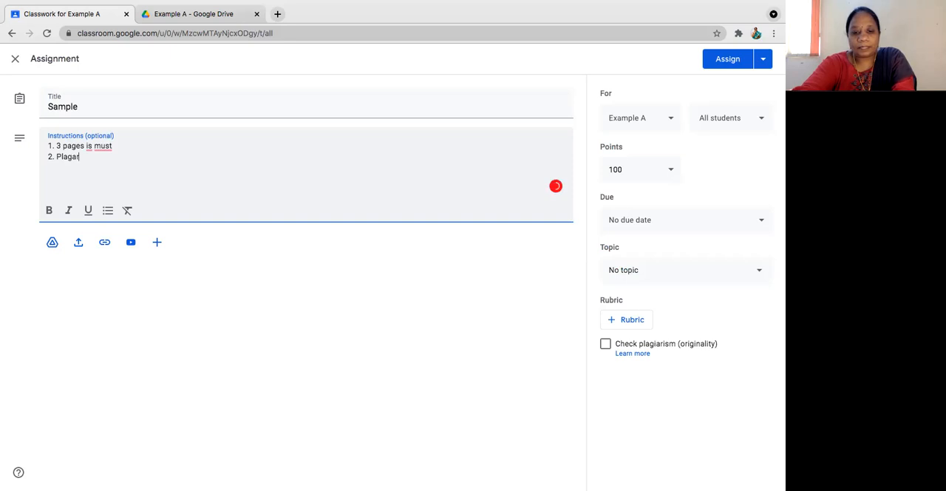
text(is)
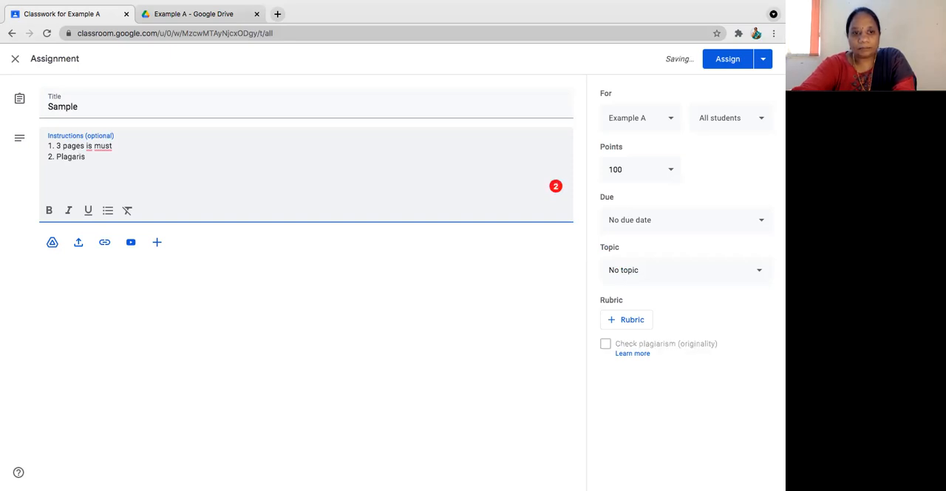
text(m c)
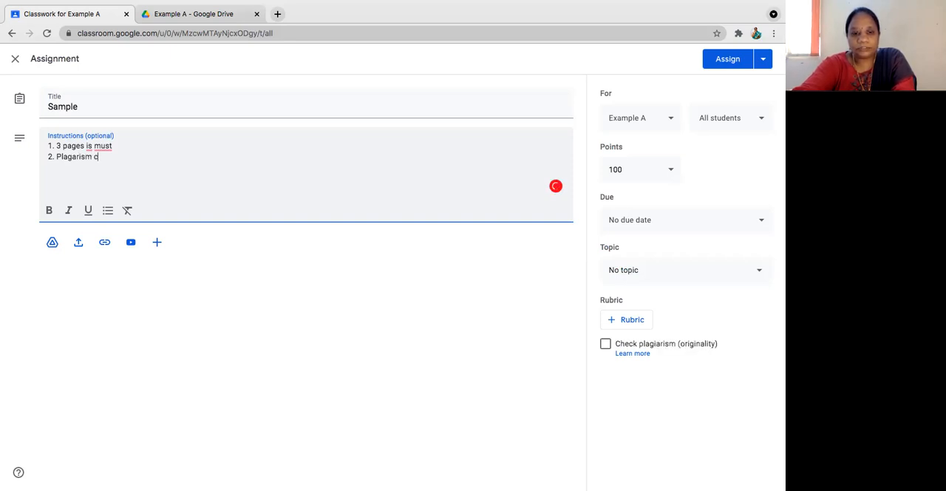
text(heck wi)
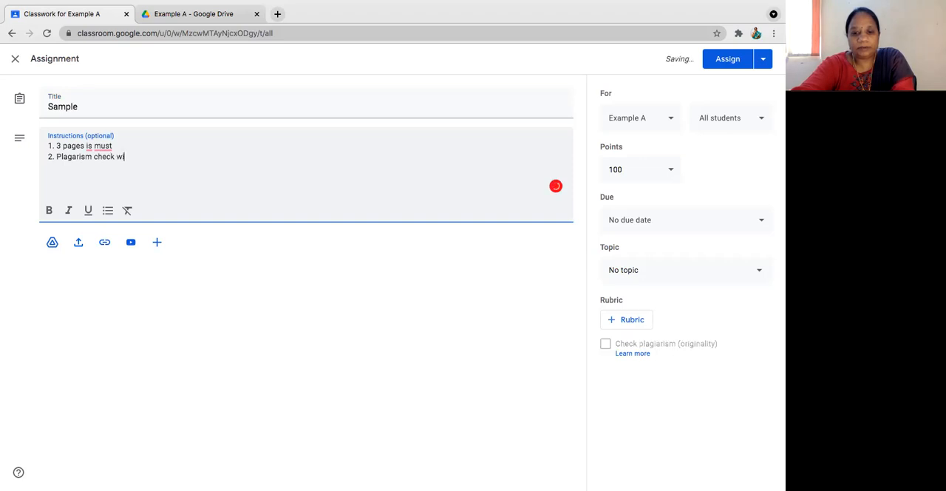
text(ll be don)
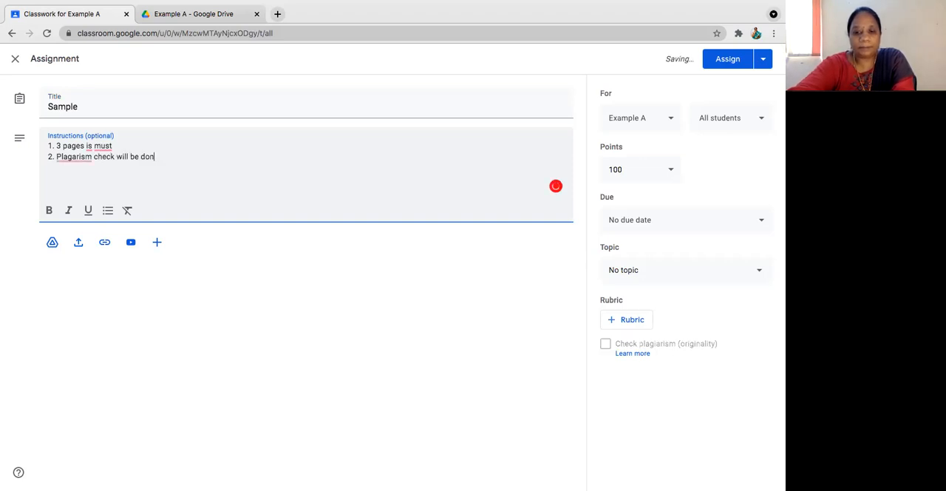
text(e)
key(Return)
Step: Correct the instructions with the suggested fixes so they read "Plagiarism" and "a must", ending the first line with a period
click(74, 157)
click(74, 177)
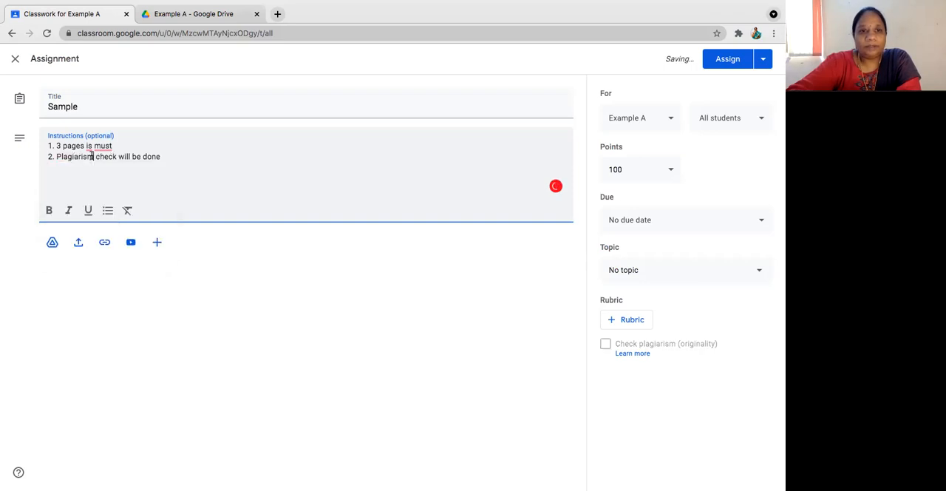
click(101, 145)
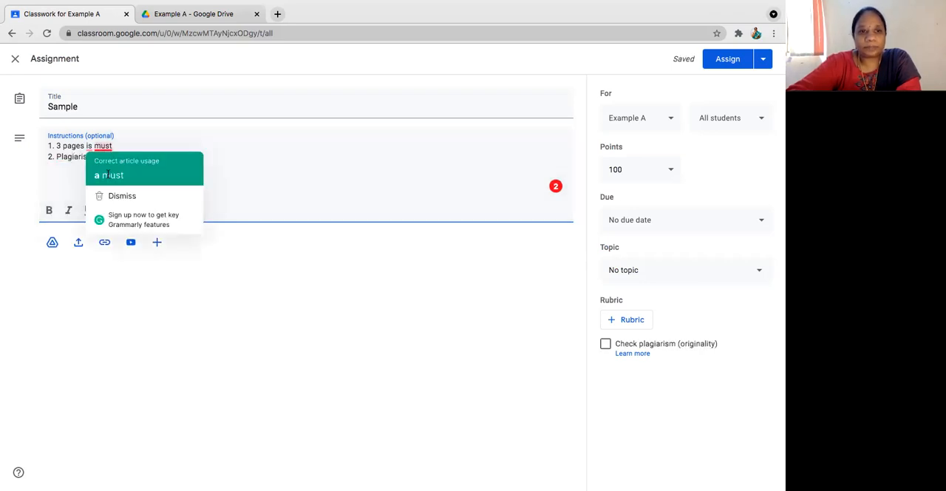
click(108, 174)
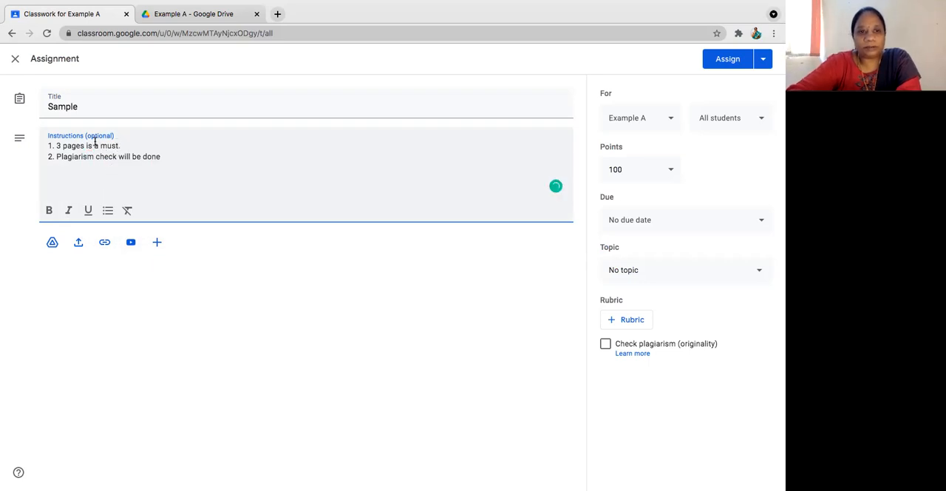
text(.)
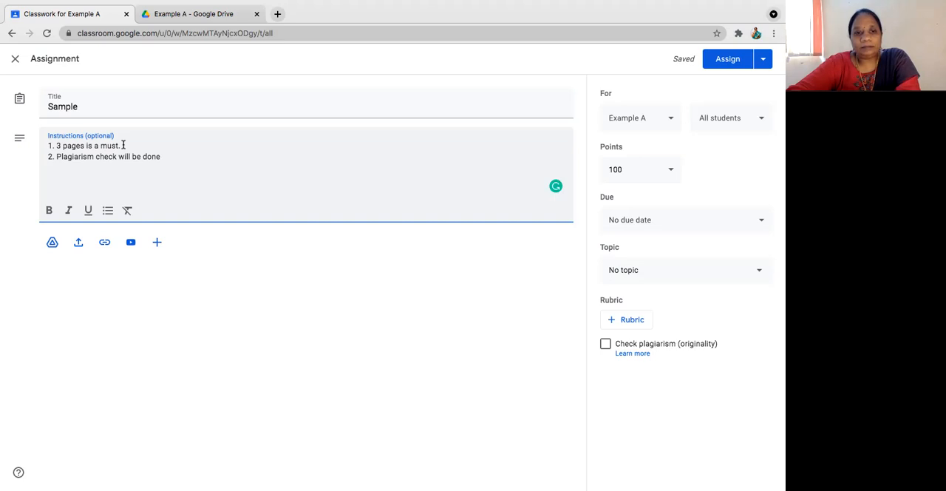
Step: View the recent Google Drive files available for attaching to the assignment, and leave without inserting any
click(53, 243)
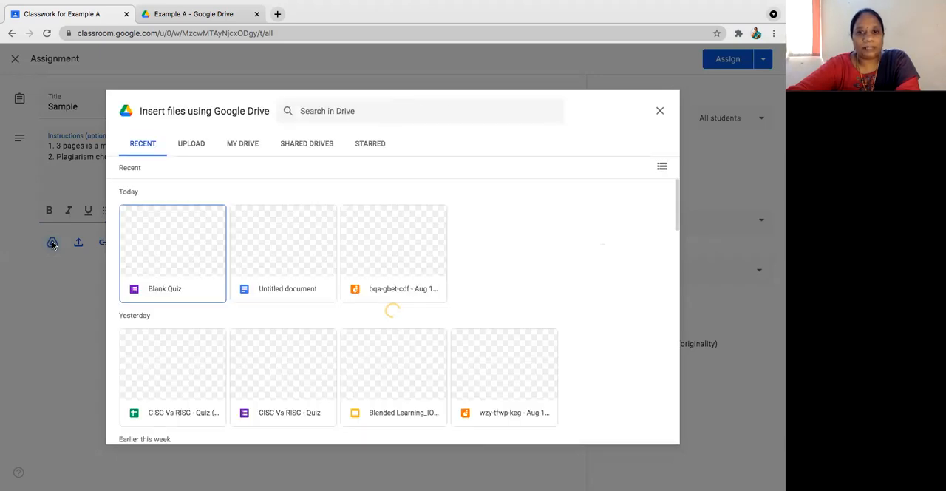
right_click(588, 110)
key(Escape)
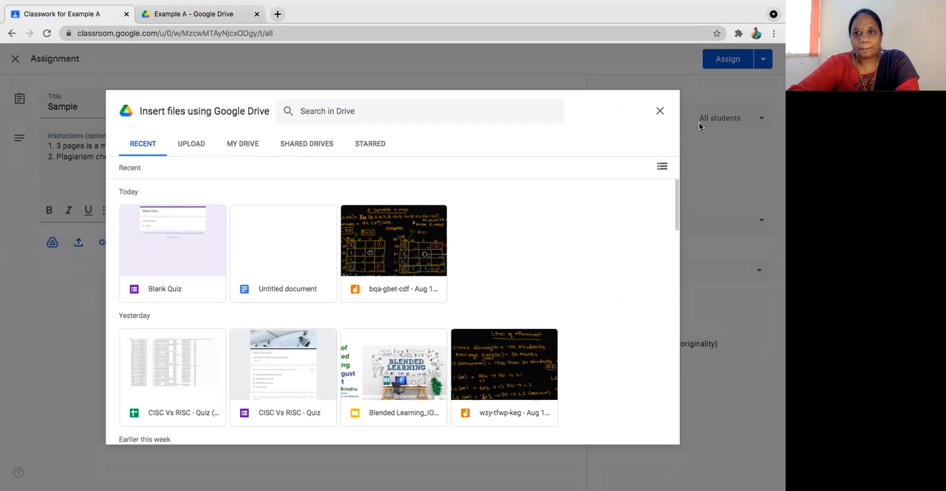
click(661, 112)
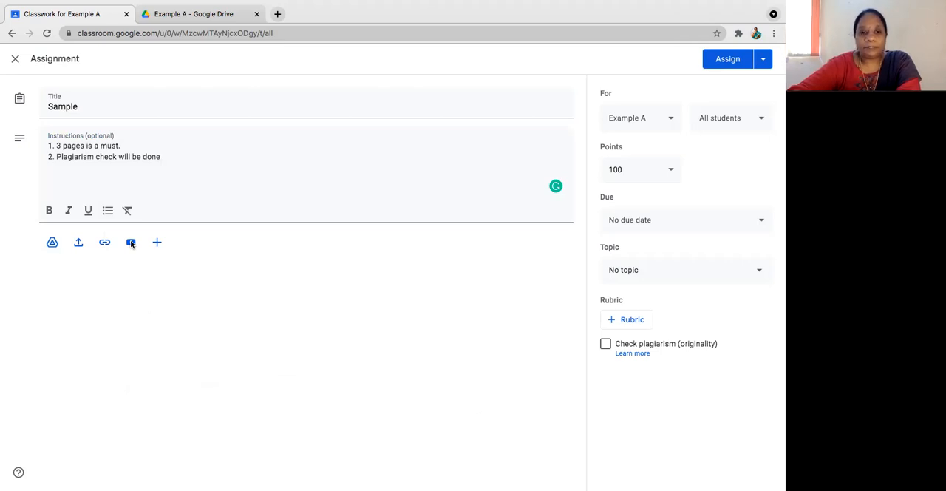
Step: Create a new Google Slides file as an attachment to the Sample assignment
click(156, 243)
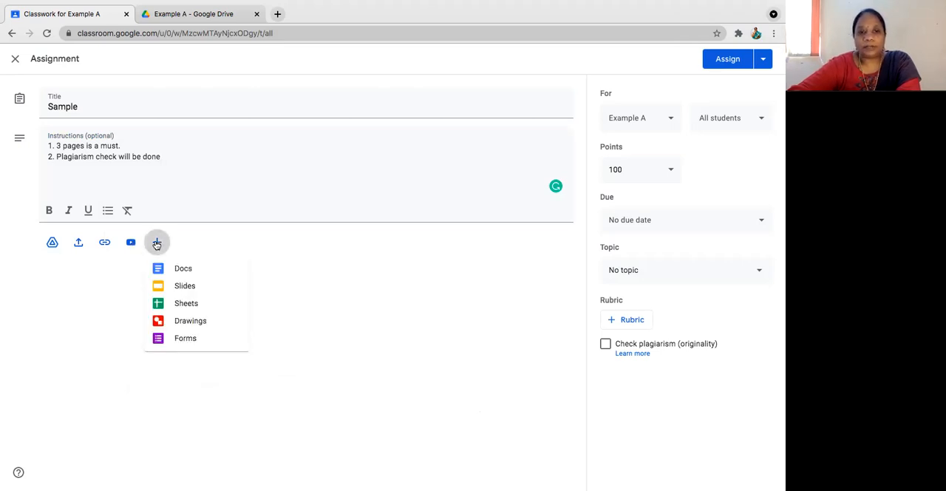
click(184, 286)
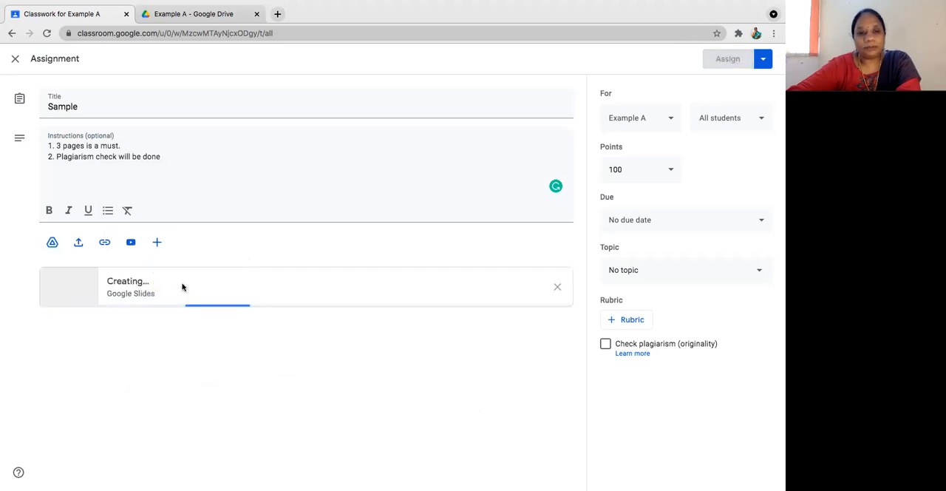
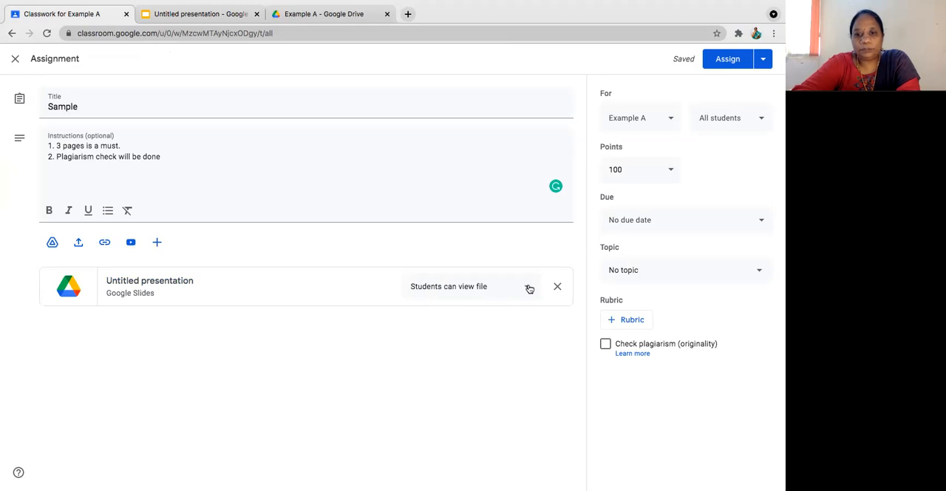
Step: Set the attached presentation to make a copy for each student, and include the Sample class as a recipient of the assignment
click(527, 287)
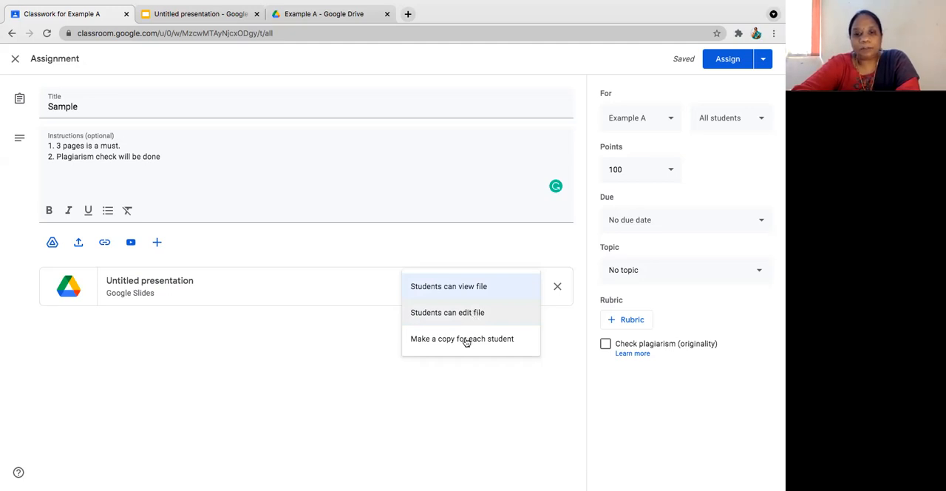
click(466, 340)
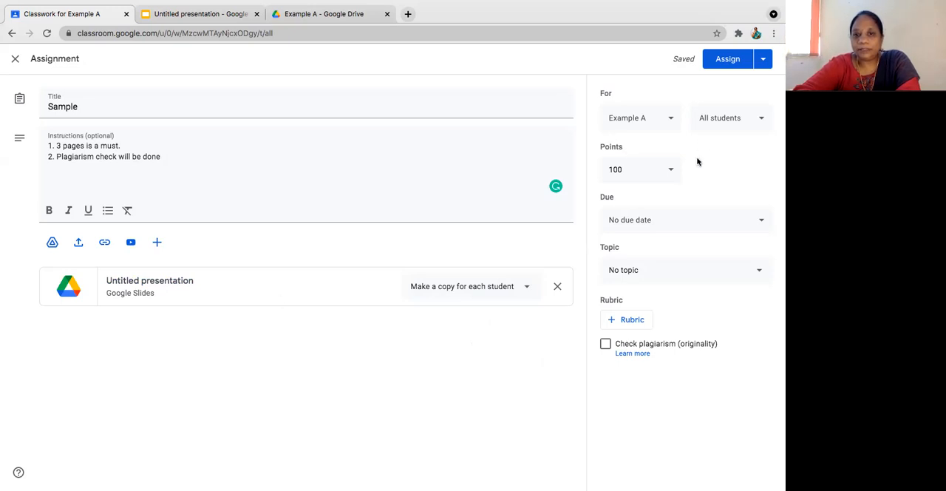
click(669, 120)
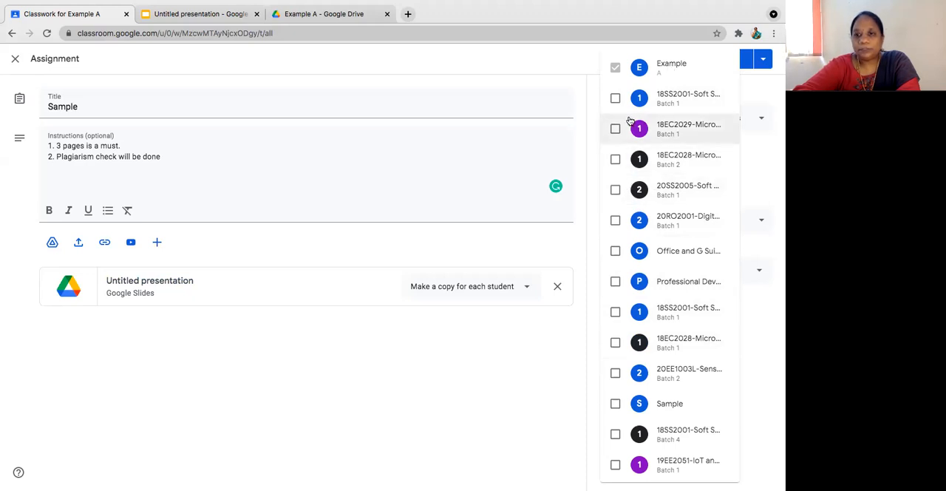
click(615, 403)
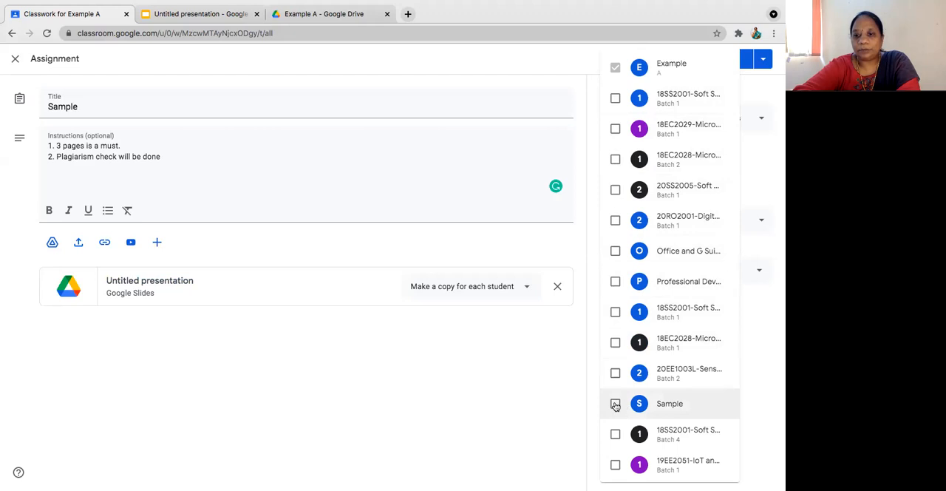
click(561, 392)
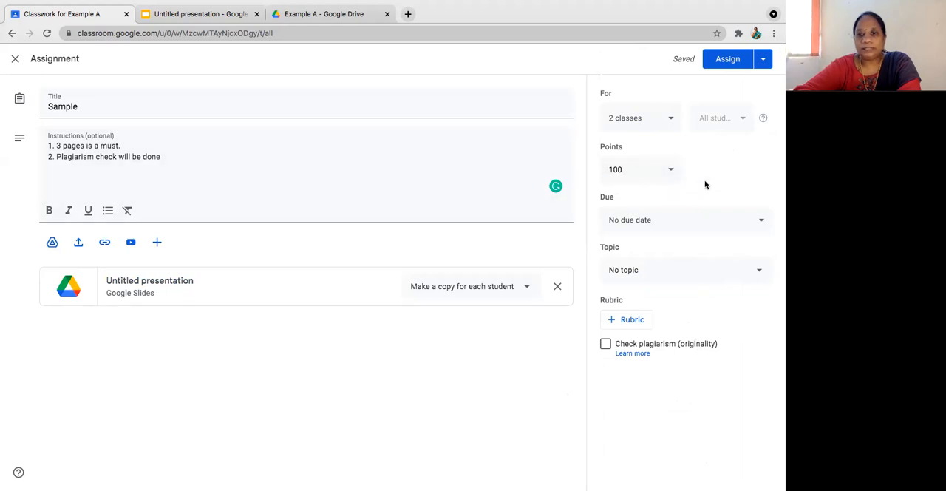
Step: Set the assignment's points to 20
click(635, 167)
key(BackSpace)
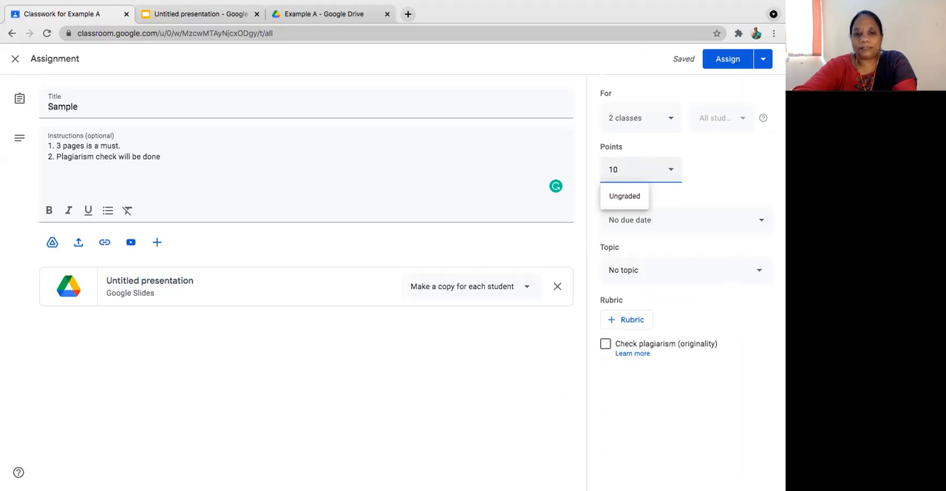
key(BackSpace)
key(BackSpace)
text(20)
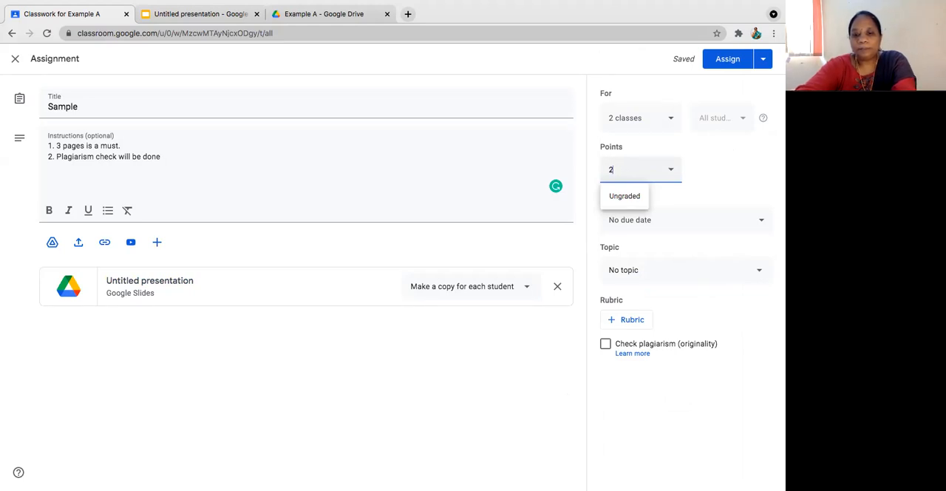
click(718, 184)
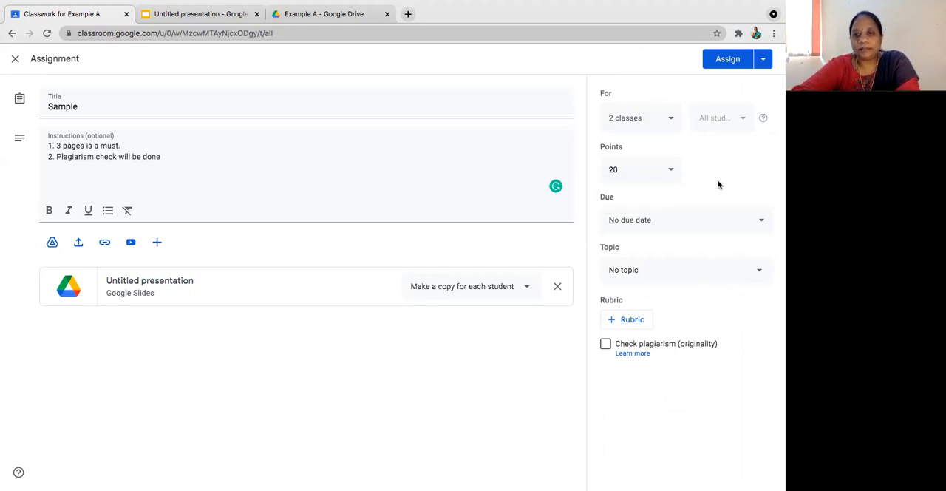
Step: Set the assignment's due date to Aug 13, 2021, keeping the default 11:59 PM time
click(756, 221)
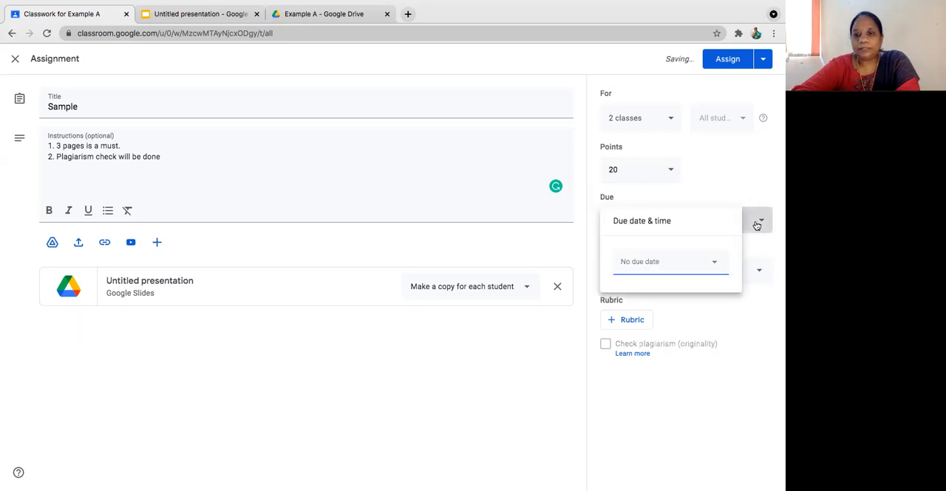
click(716, 262)
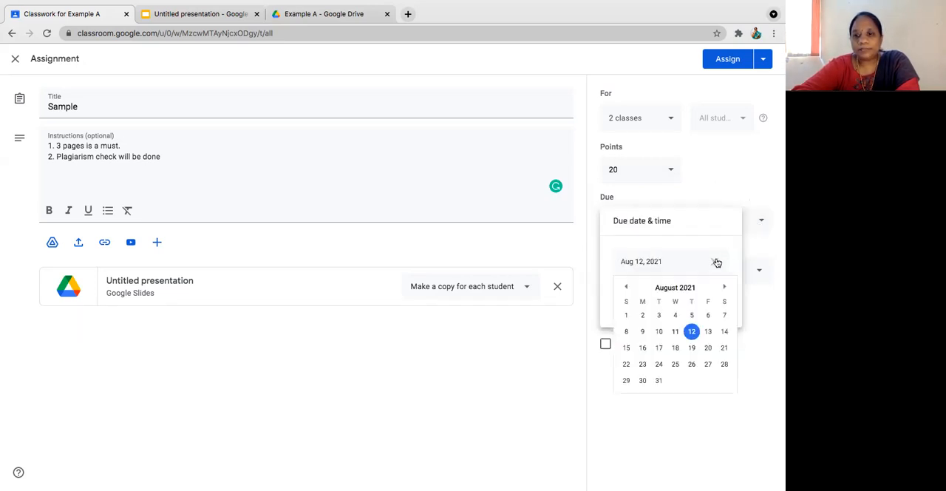
click(710, 331)
click(674, 298)
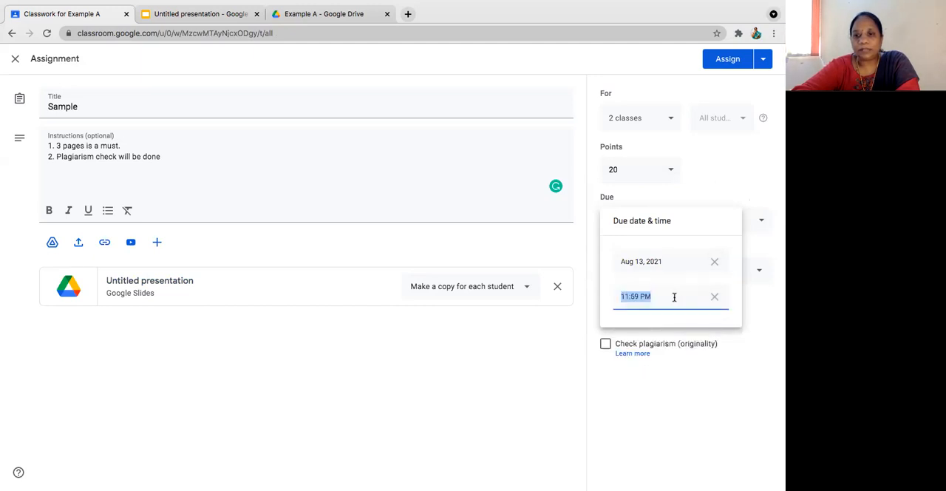
click(764, 341)
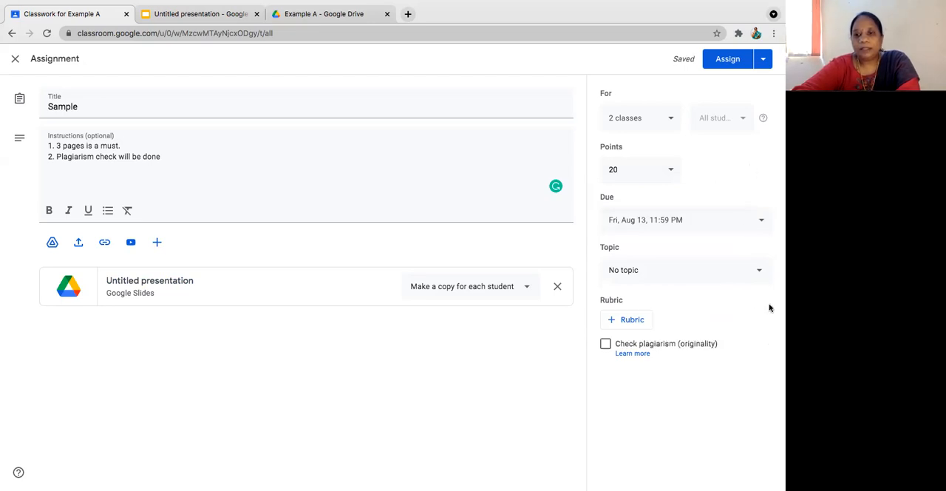
Step: View the reusable rubrics for the Example A class, and leave without selecting any
click(638, 319)
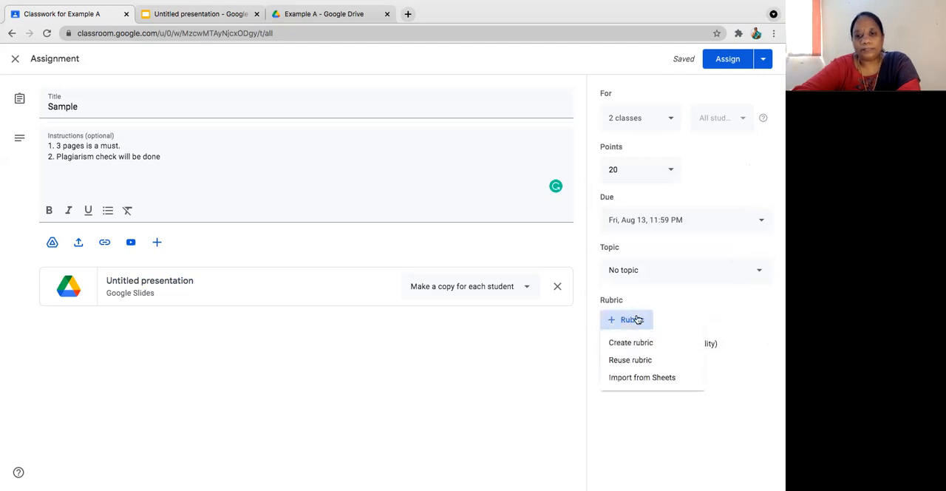
click(632, 360)
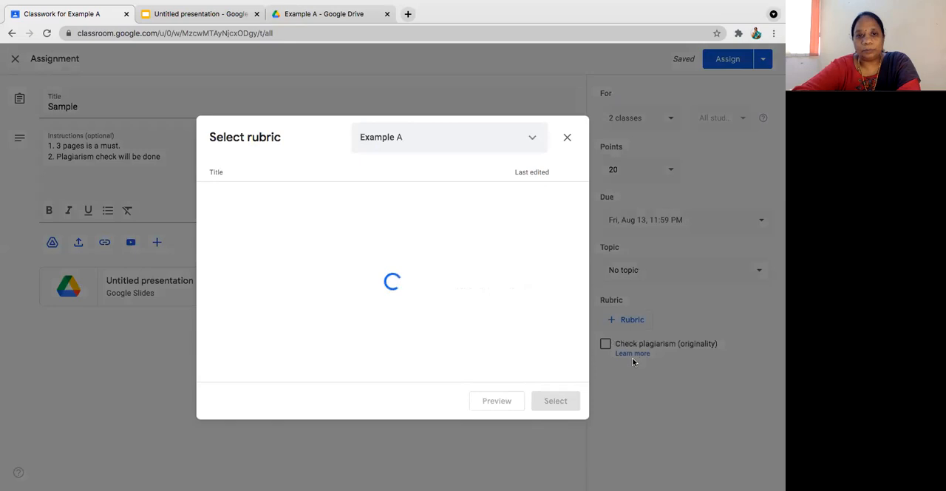
click(565, 139)
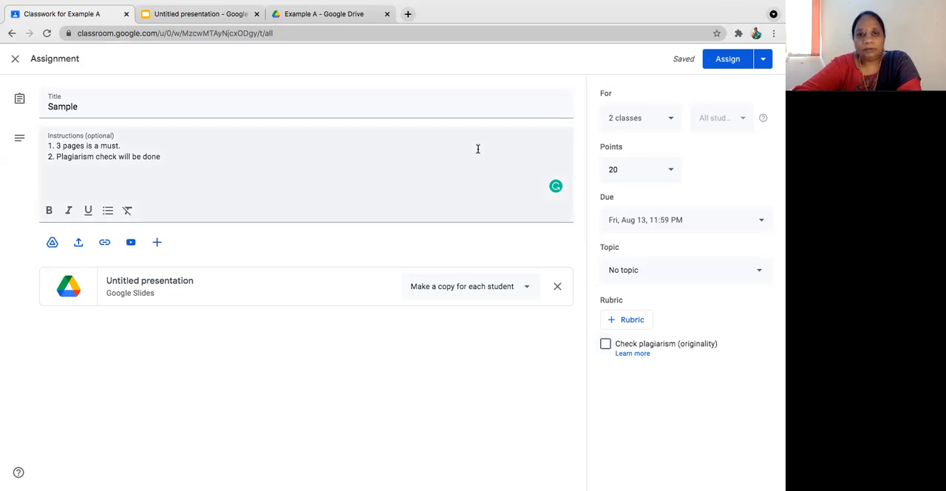
Step: Assign the Sample assignment to the chosen classes
click(763, 61)
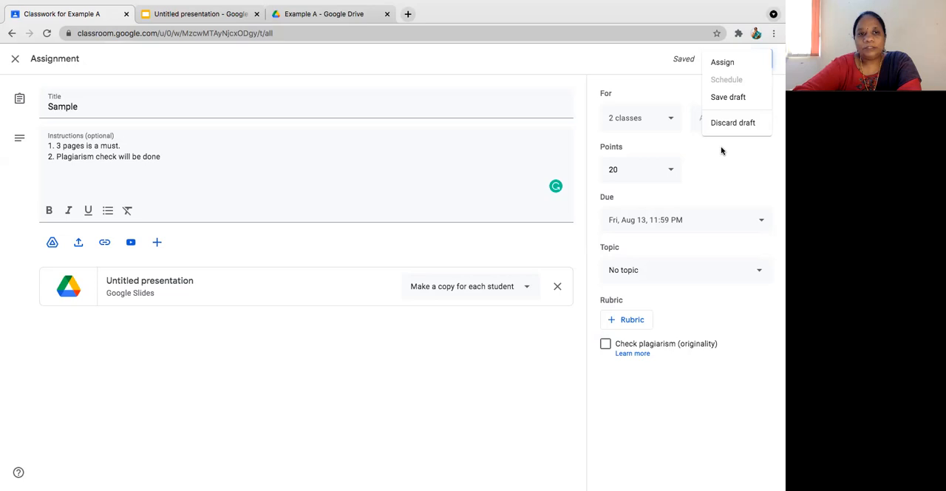
click(723, 63)
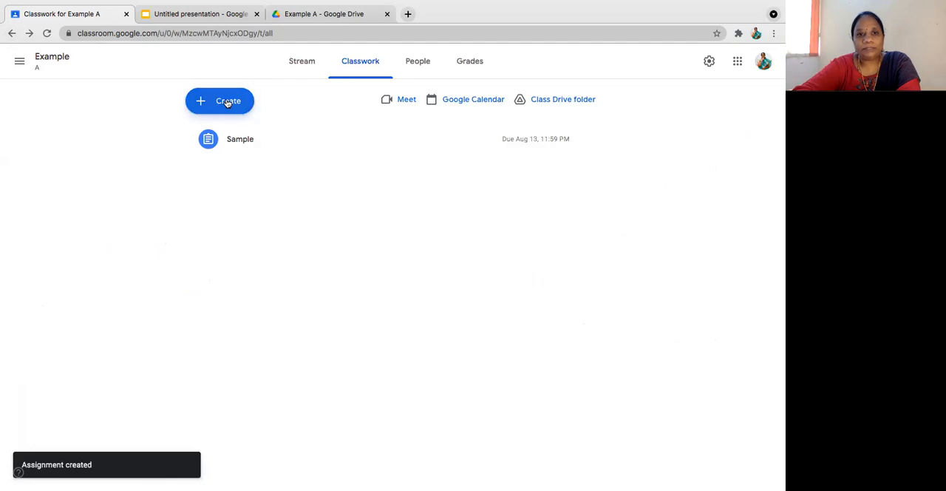
Step: Create a new quiz assignment in the class's Classwork and title it "sample"
click(230, 100)
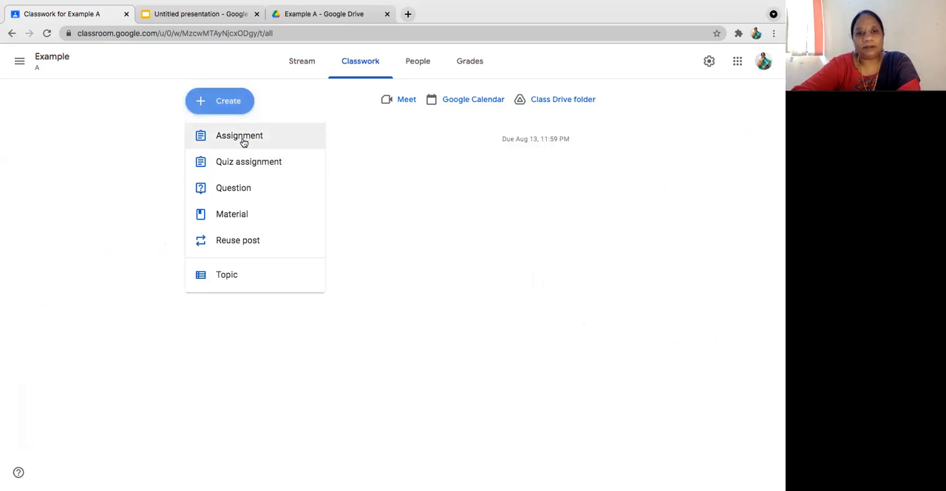
click(242, 162)
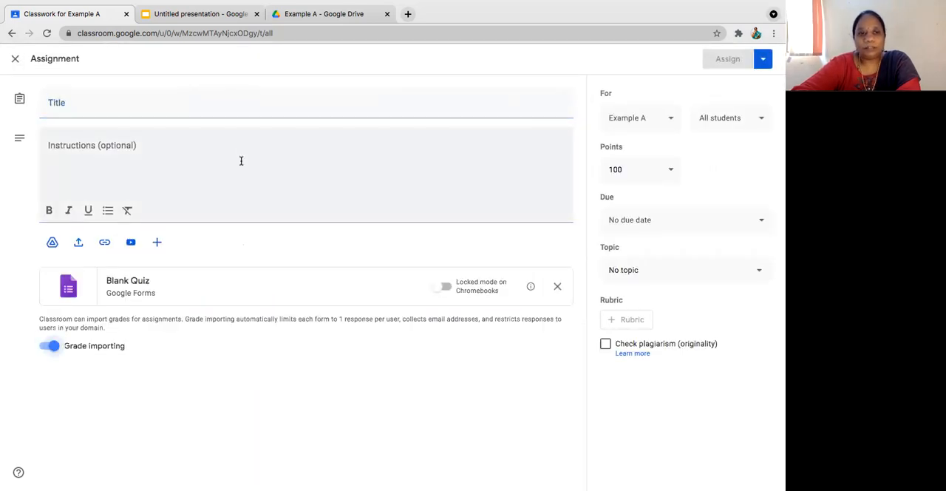
click(188, 105)
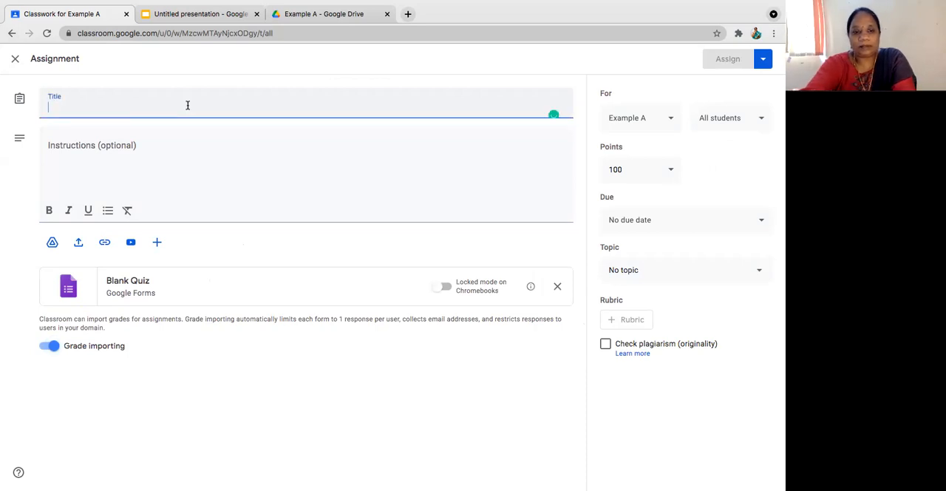
text(sample)
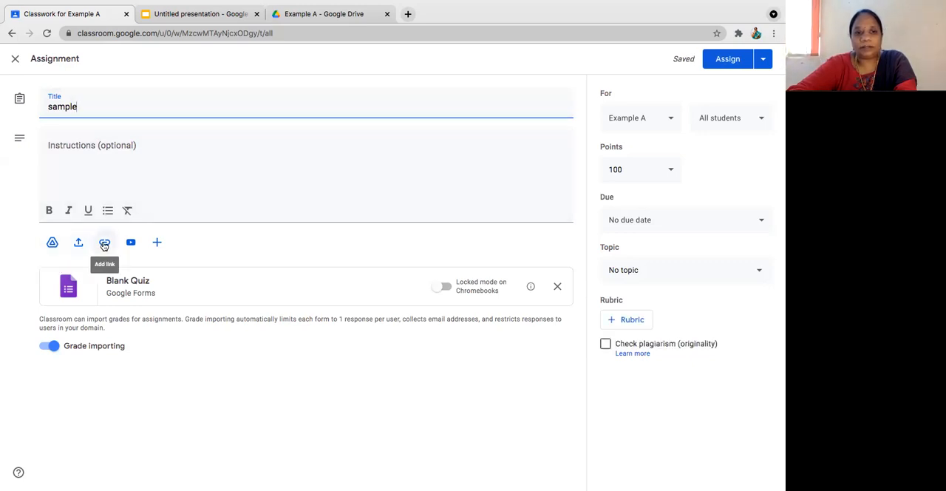
click(157, 244)
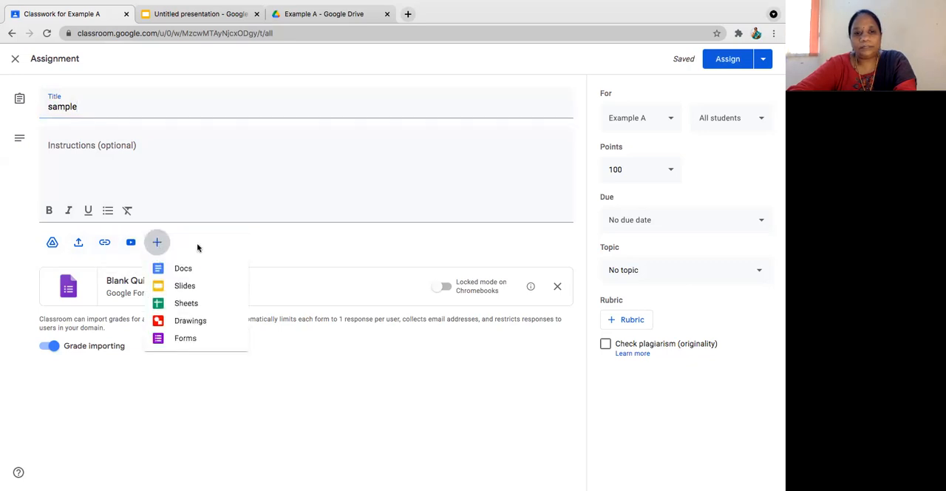
click(263, 243)
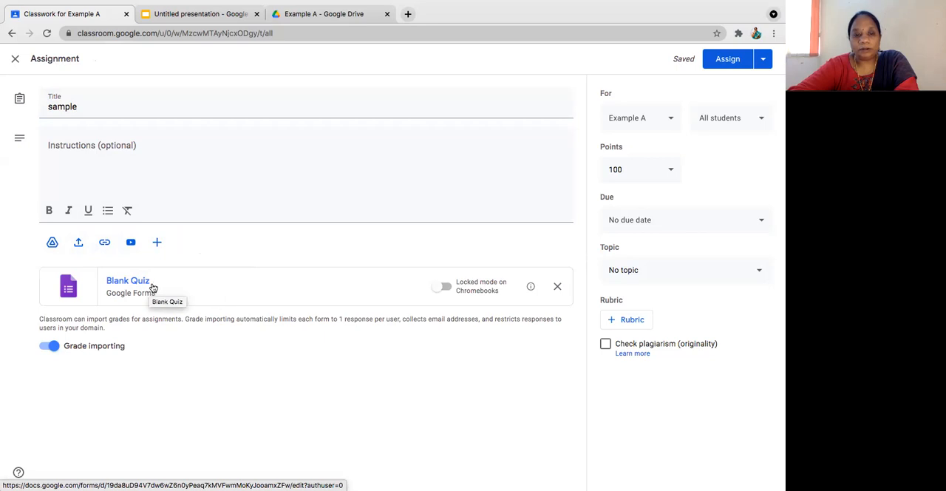
Step: Switch grade importing for the quiz off and back on
click(43, 349)
click(58, 347)
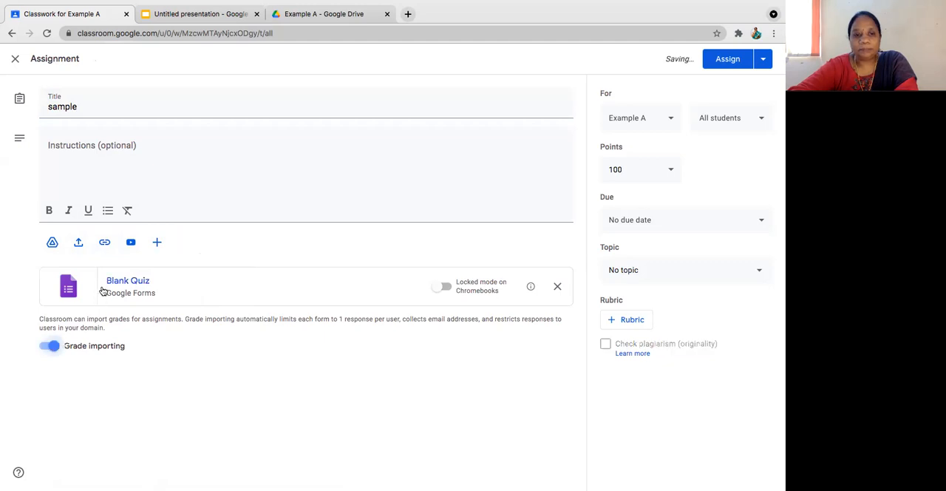
click(46, 346)
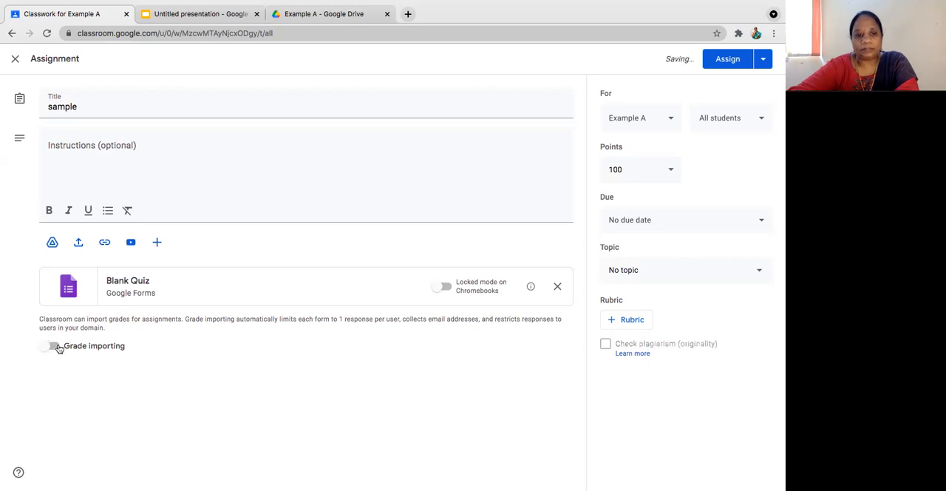
click(58, 348)
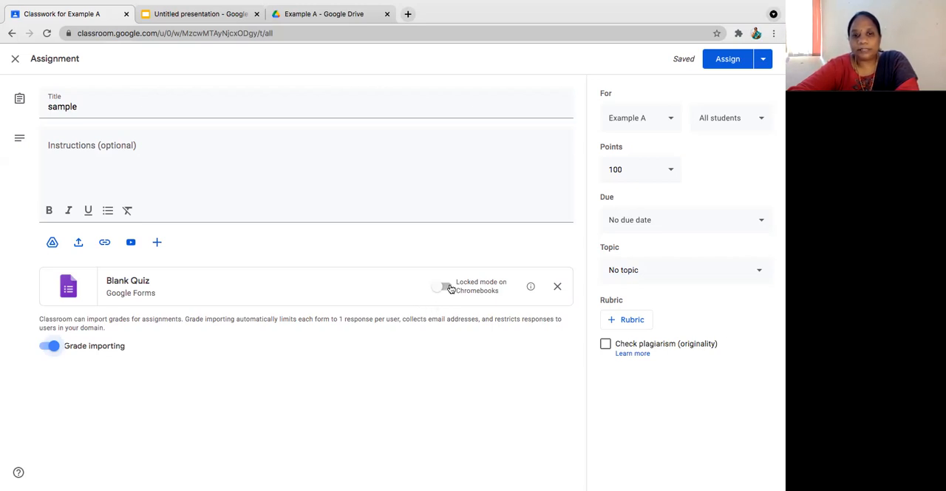
Step: Enter the quiz instructions "Quiz should be attended only through chromebook", applying the suggested spelling correction for "should"
click(134, 172)
text(Quiz shold be a)
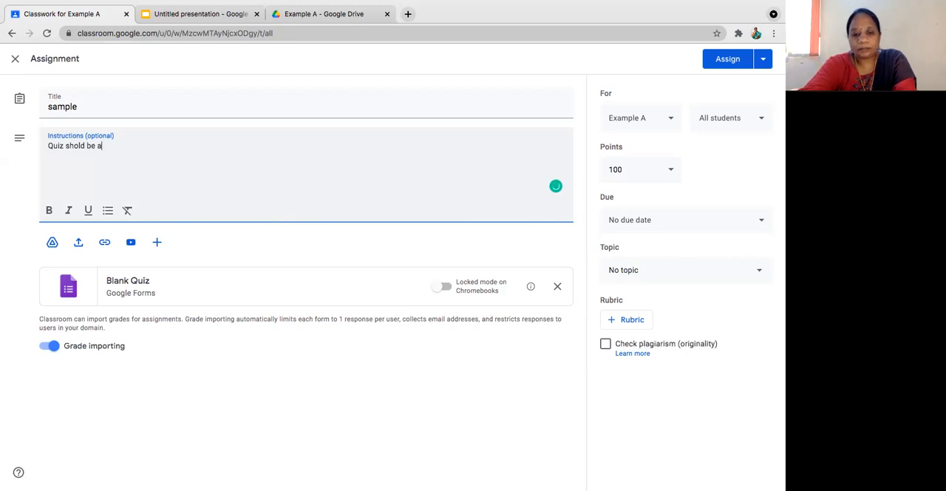
text(ttended on)
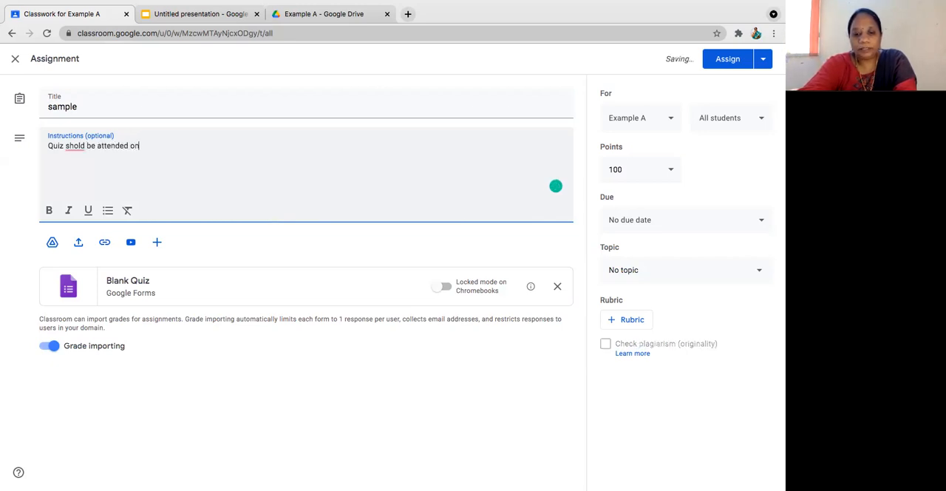
text(ly through chrome)
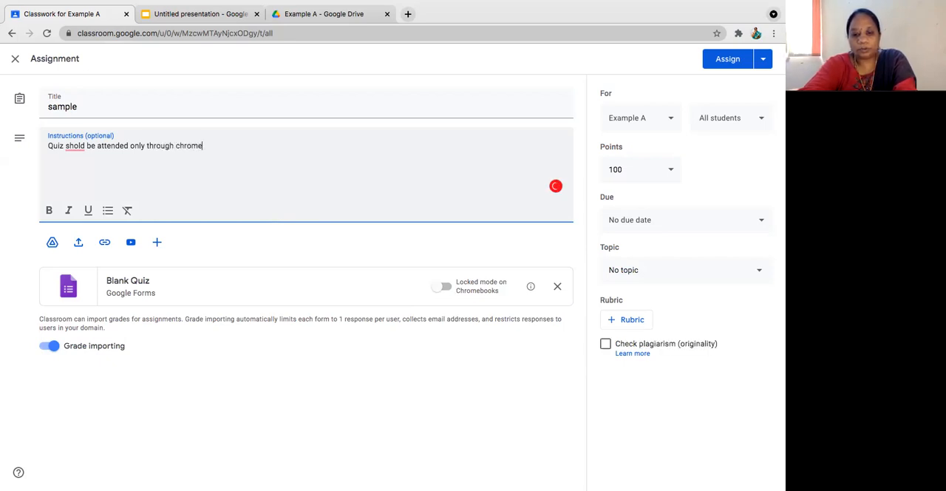
text(book)
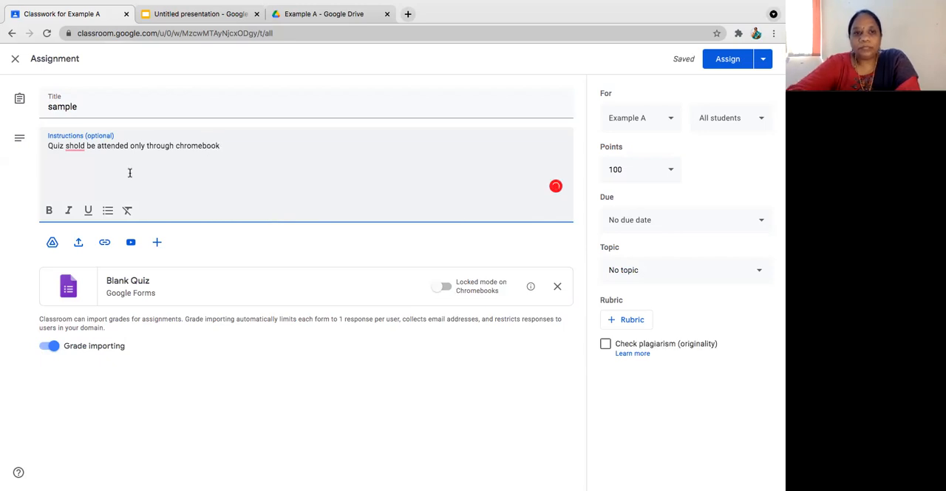
mouse_move(74, 146)
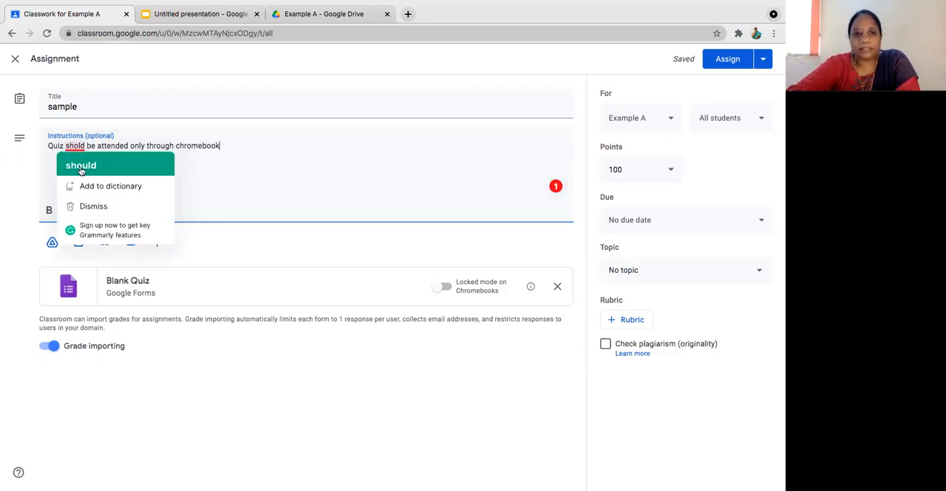
click(81, 167)
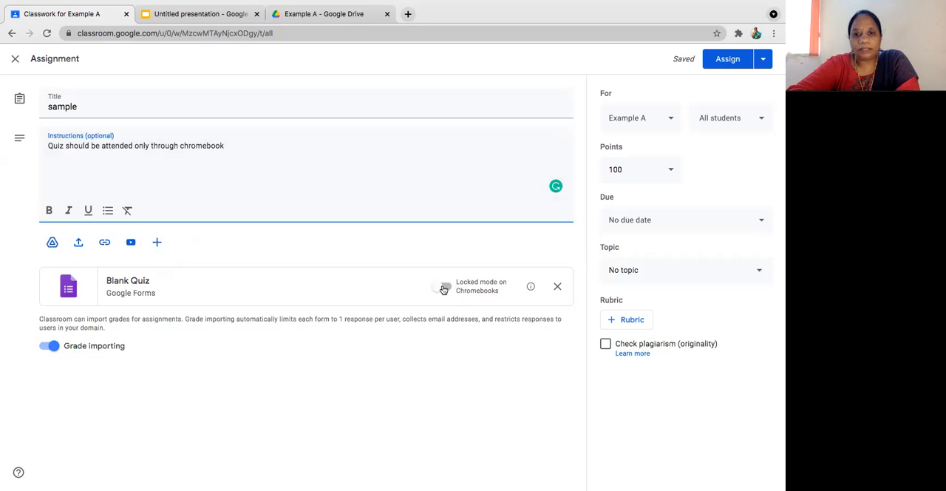
Step: Enable locked mode on Chromebooks for the Blank Quiz, and correct the instructions with the suggested capitalization "Chromebook"
click(445, 287)
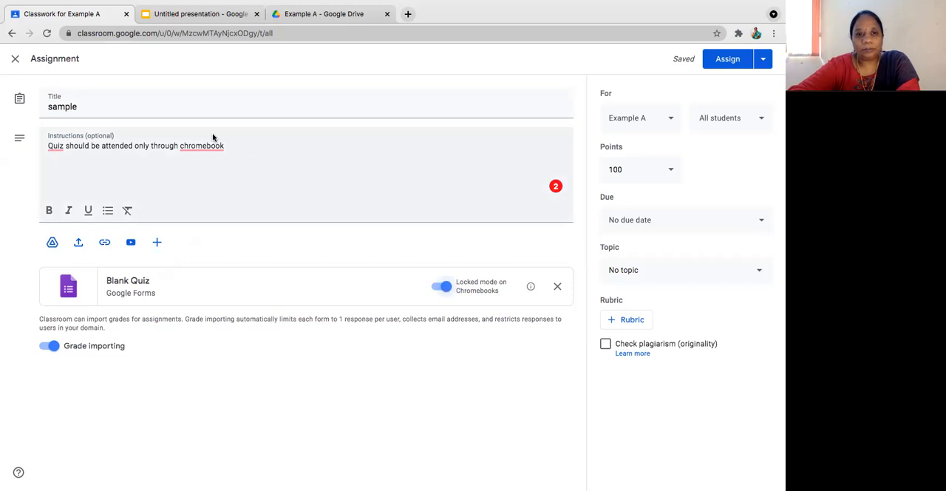
mouse_move(208, 143)
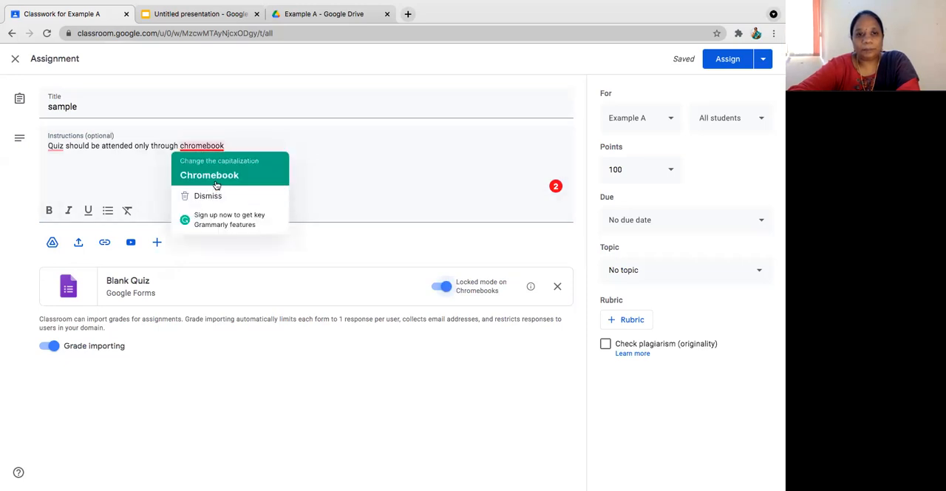
click(214, 178)
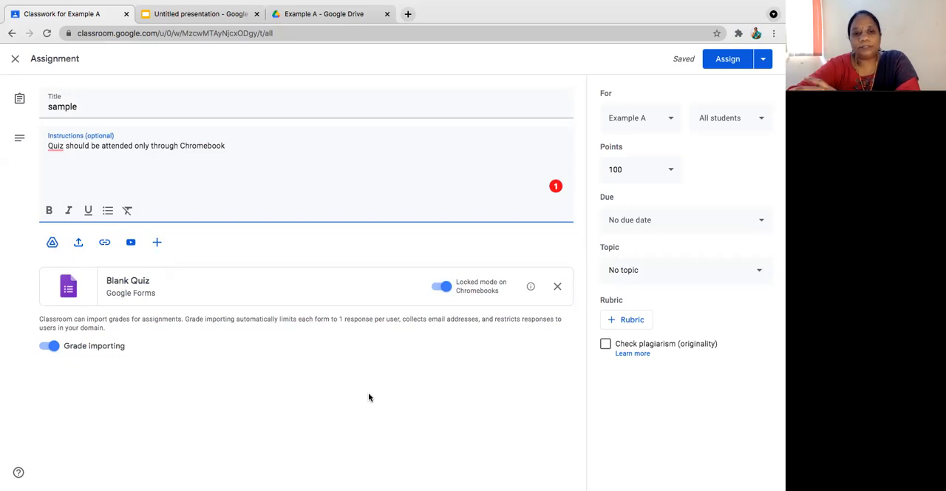
Step: Open the attached Blank Quiz in Google Forms and set the first question's text to "Sample question"
click(141, 283)
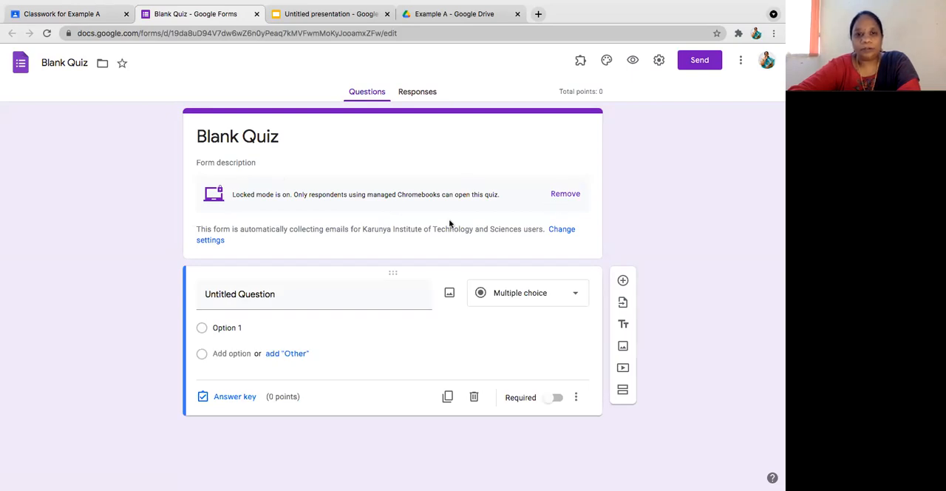
click(576, 295)
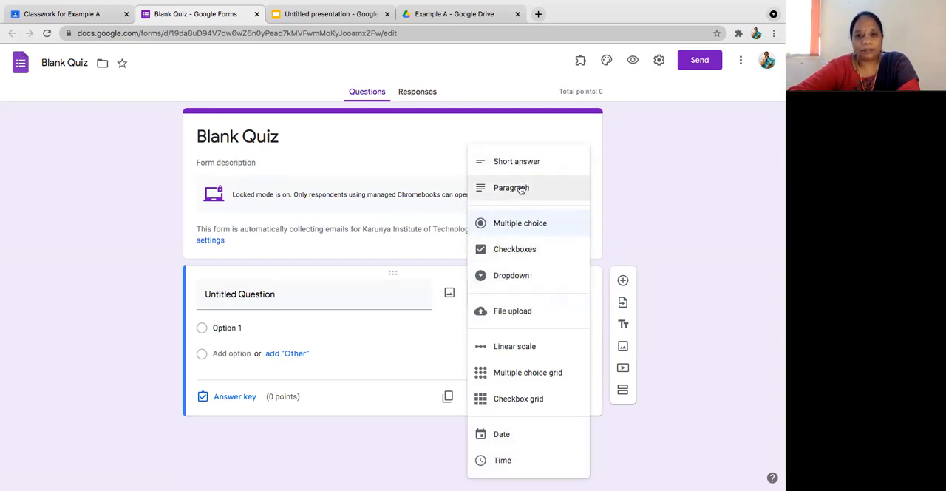
click(672, 233)
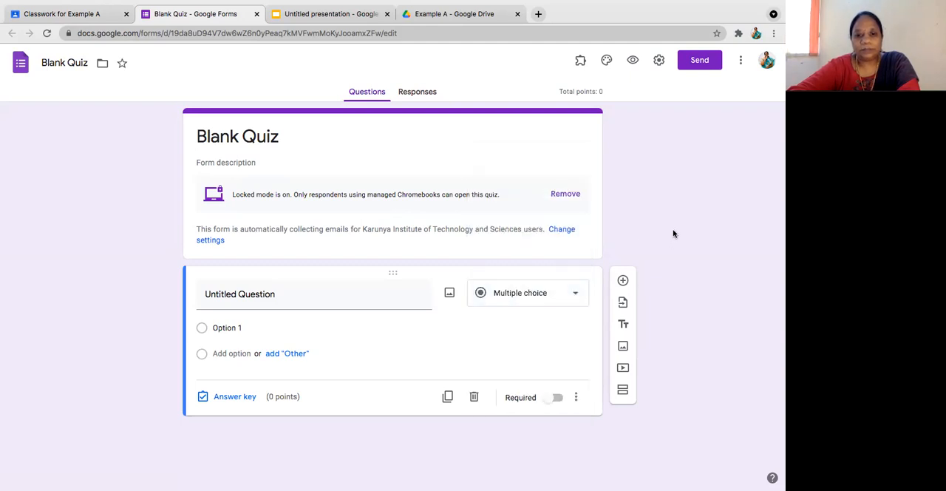
click(262, 296)
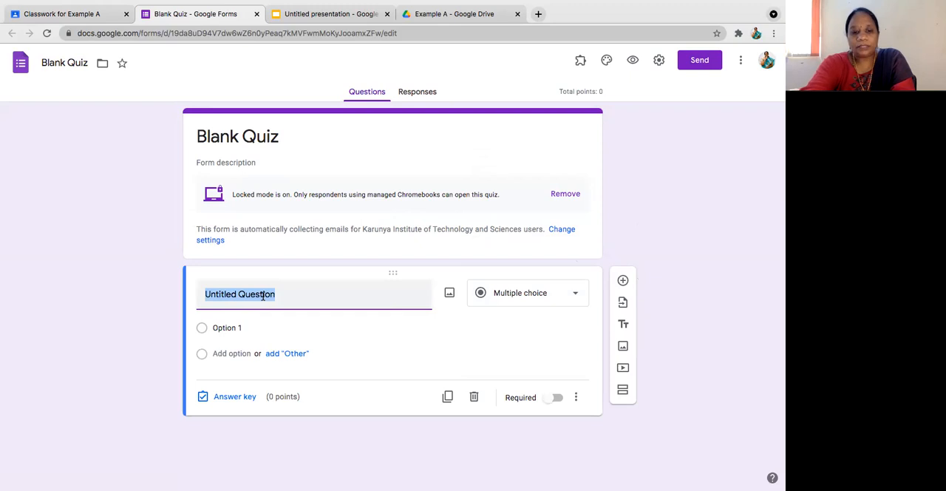
text(Sample)
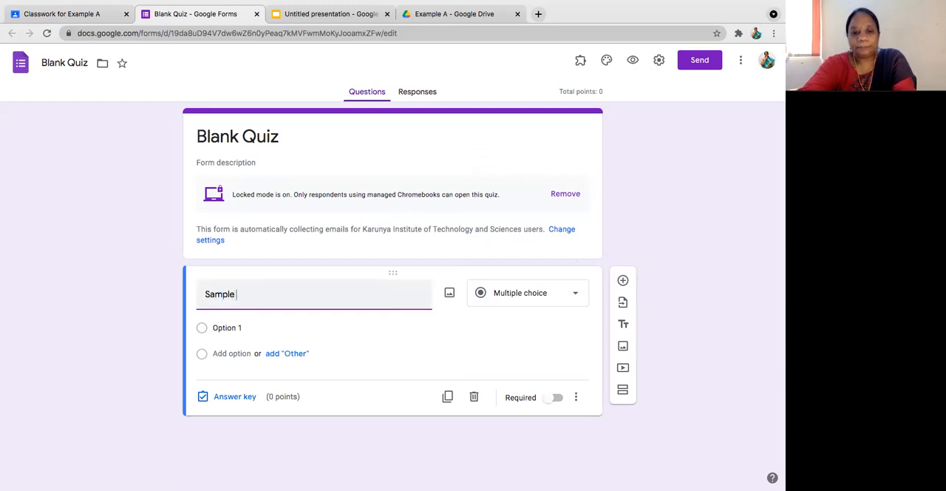
text( question)
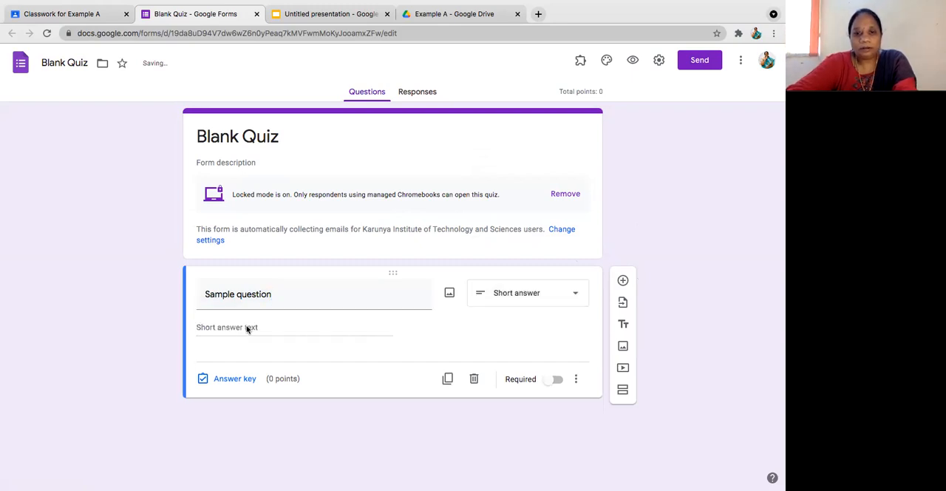
Step: Make the sample question multiple choice and give it the answer options 1, 2, 3 and 4
click(578, 301)
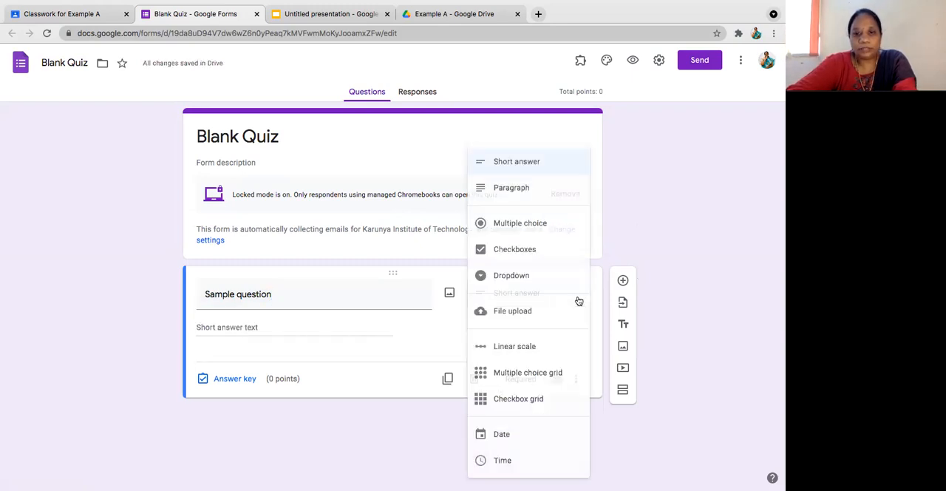
click(529, 222)
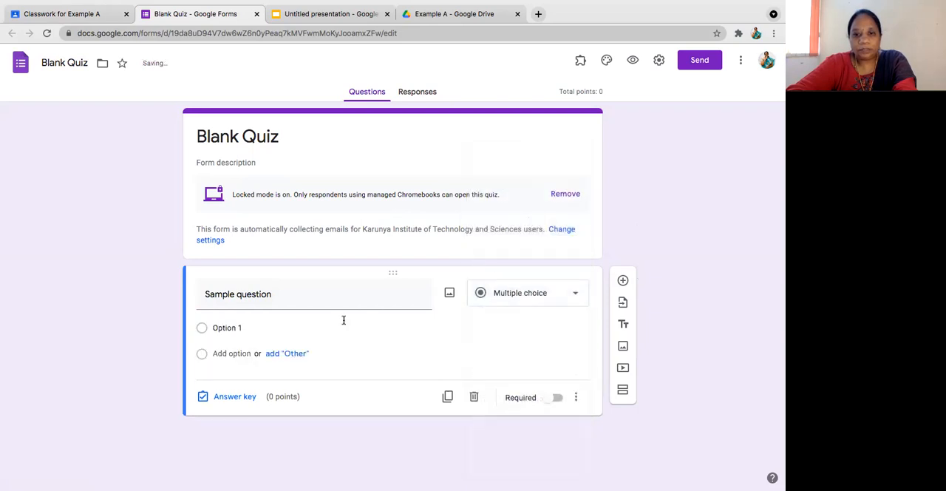
click(251, 327)
text(1)
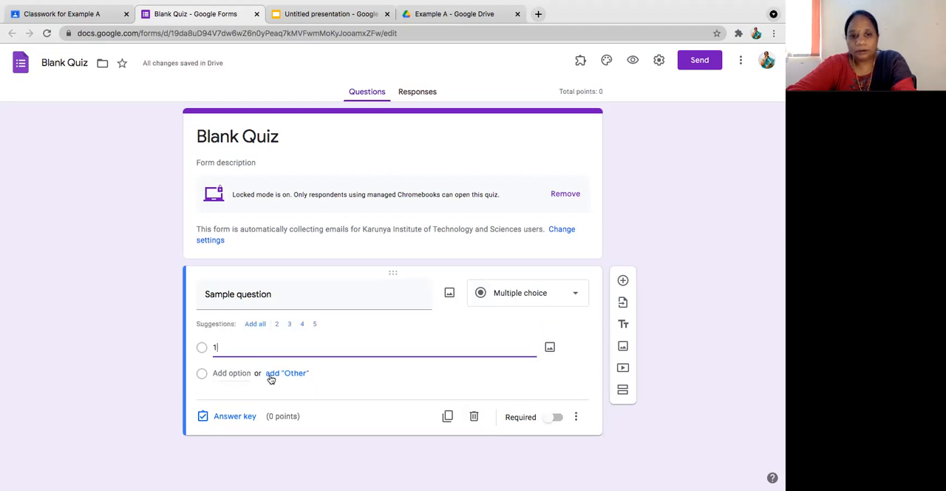
click(229, 372)
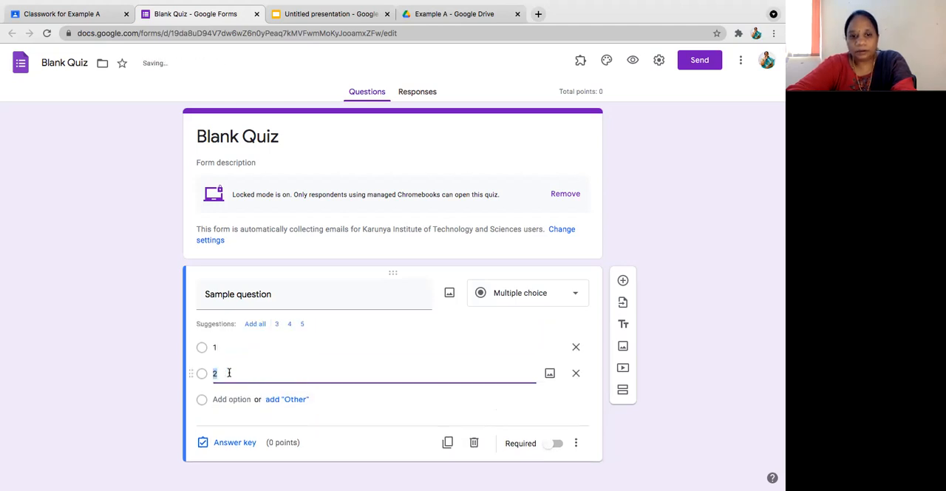
click(233, 399)
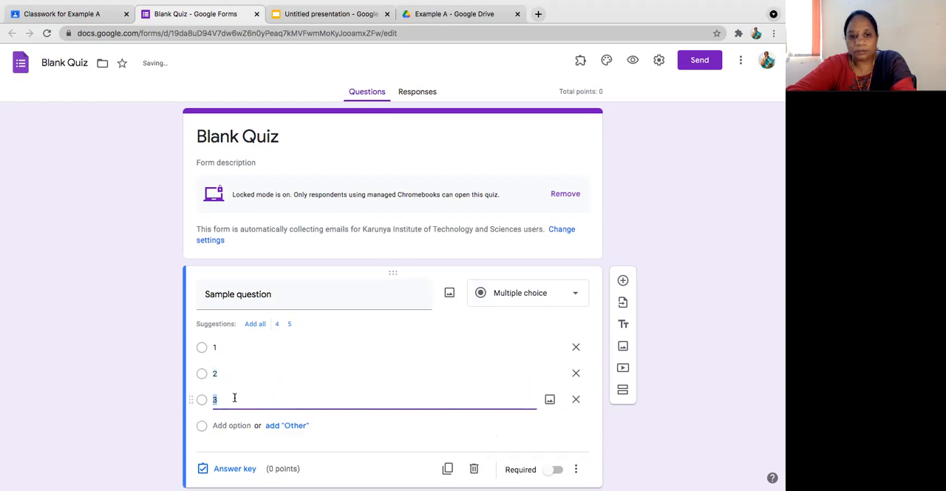
click(234, 425)
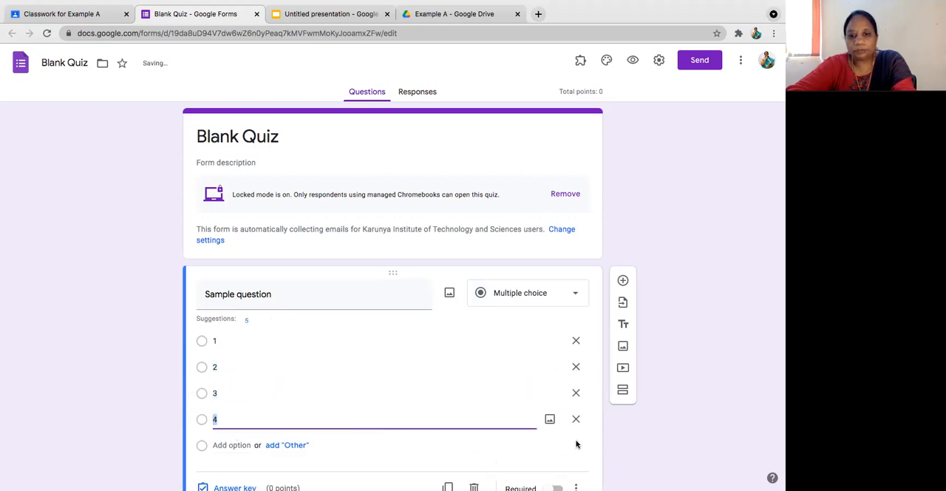
right_click(676, 412)
click(670, 319)
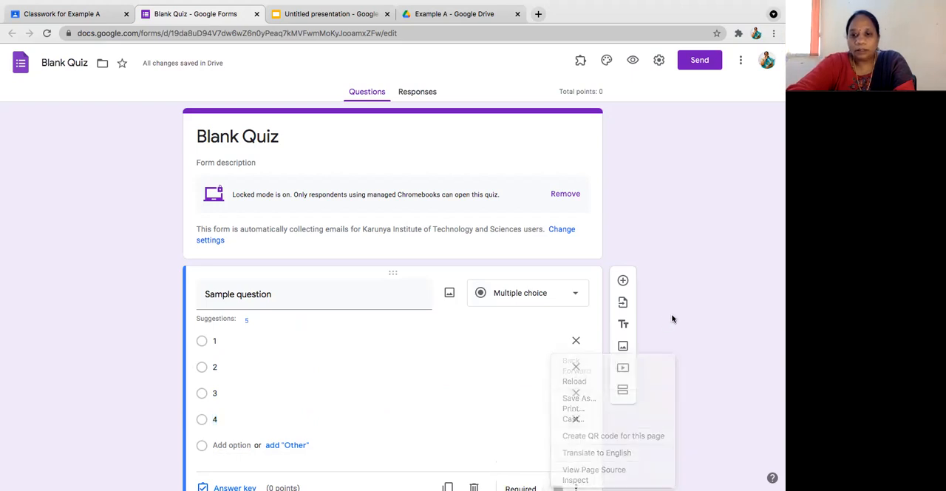
Step: Set the sample question's answer key to 3 points with option 3 as the correct answer
scroll(672, 318, down, 1)
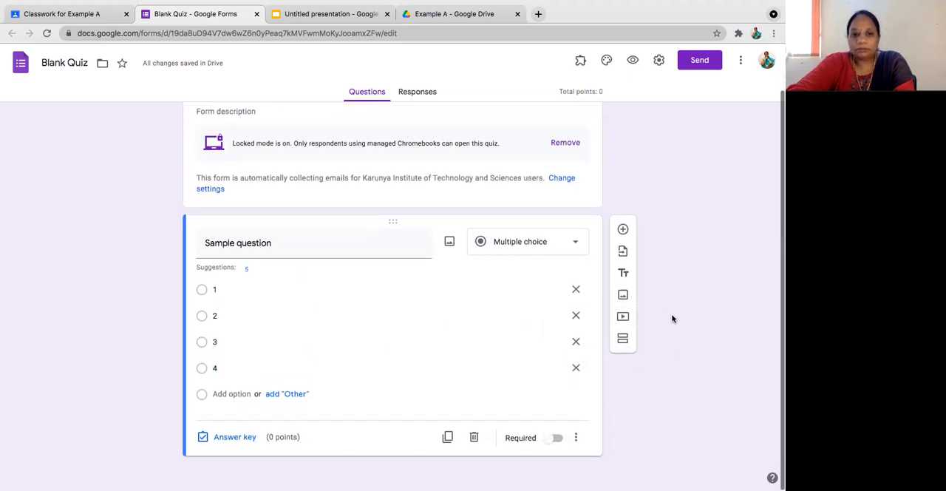
click(224, 436)
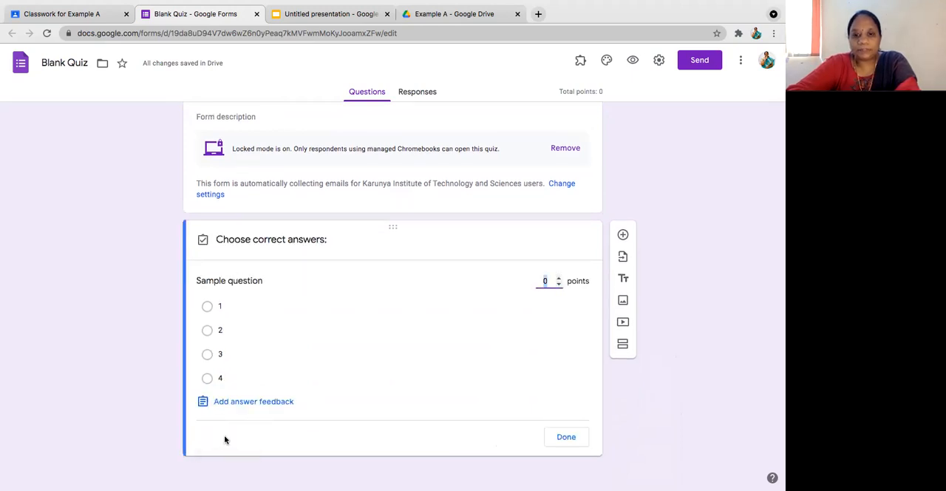
click(559, 278)
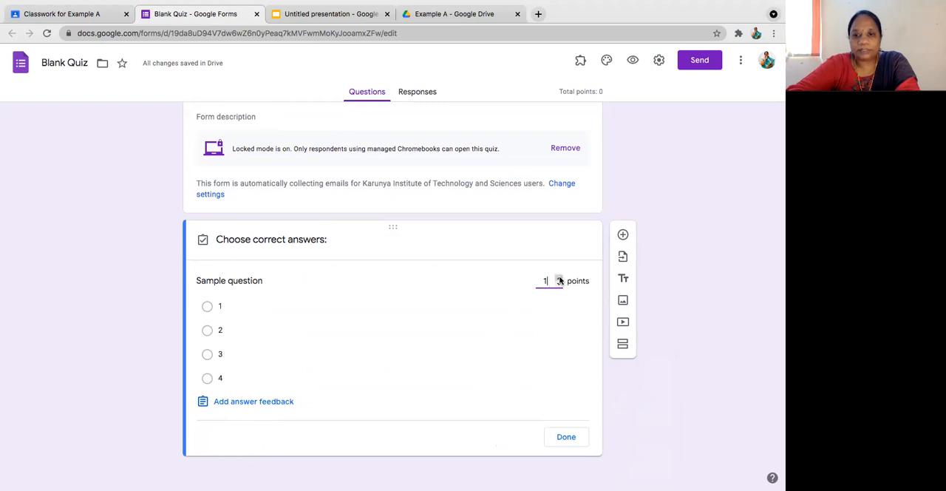
click(559, 279)
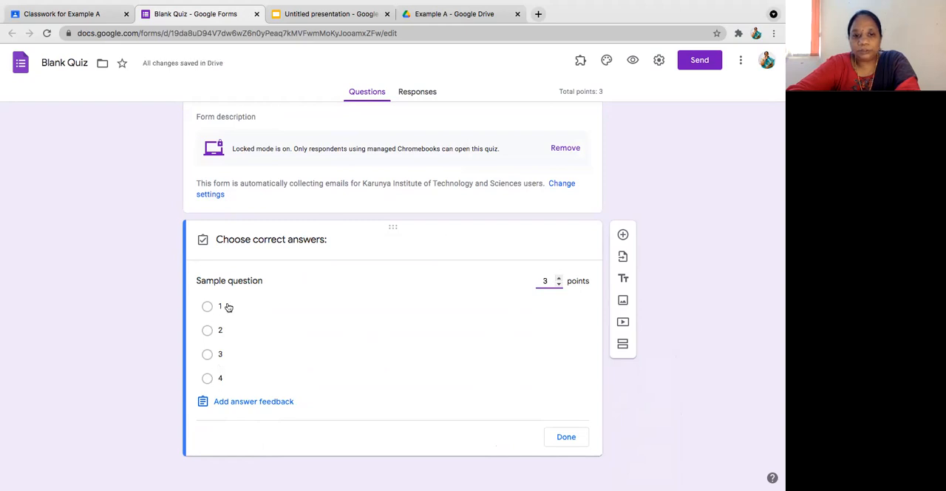
click(207, 355)
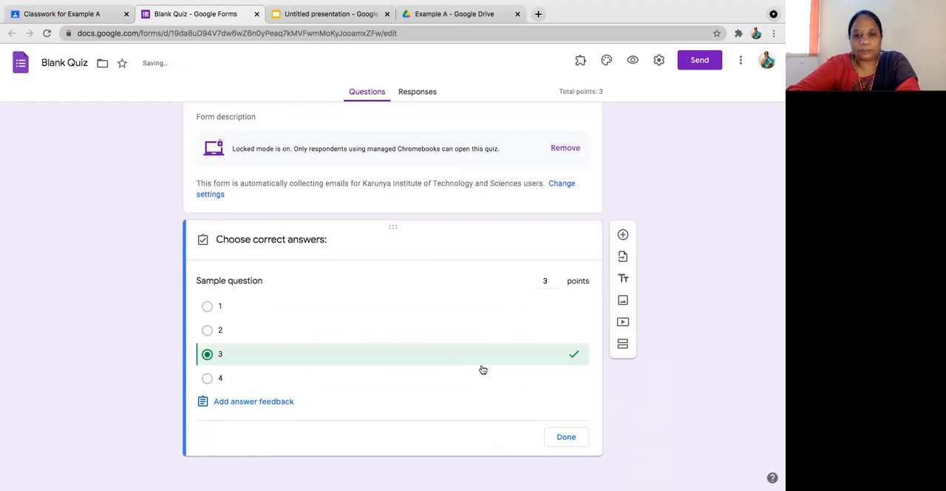
click(572, 439)
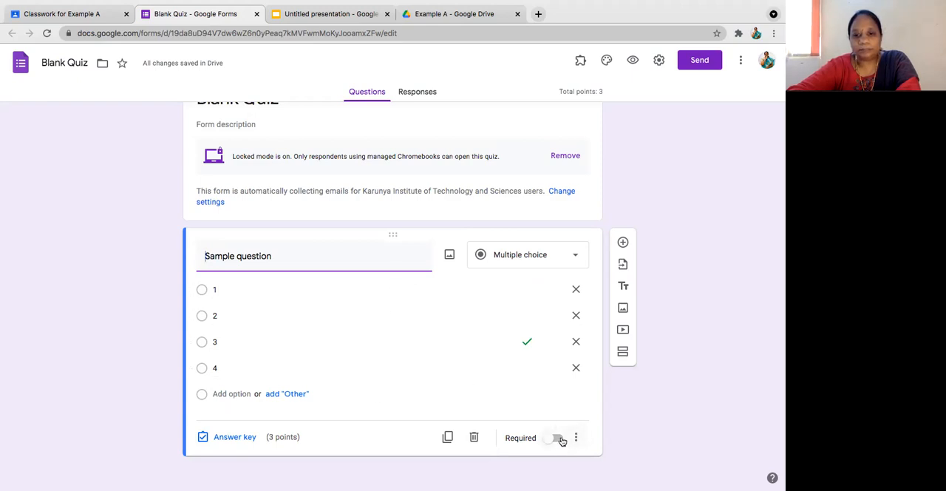
Step: Make the sample question required and add a new blank multiple-choice question below it
click(557, 438)
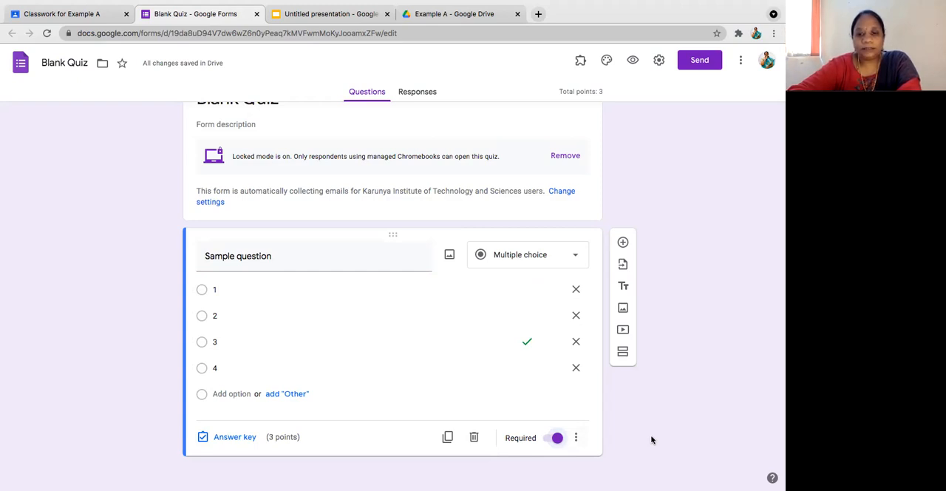
click(623, 243)
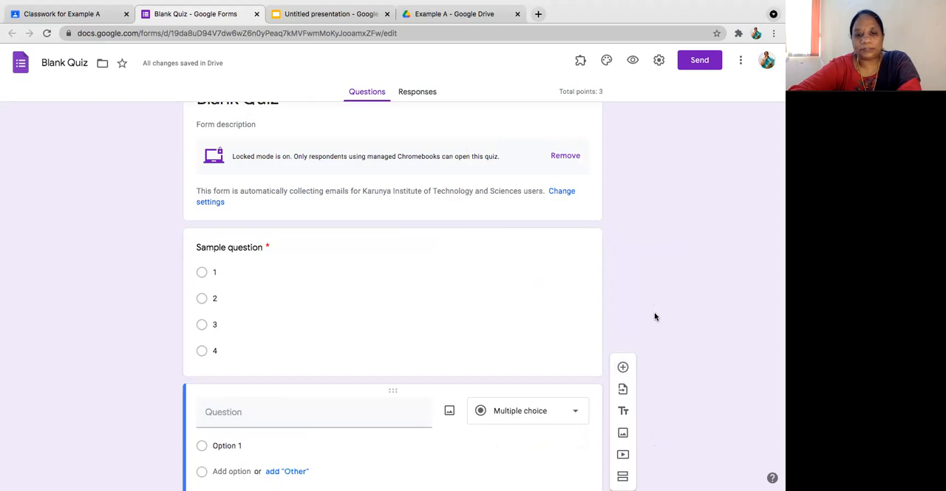
scroll(654, 316, down, 2)
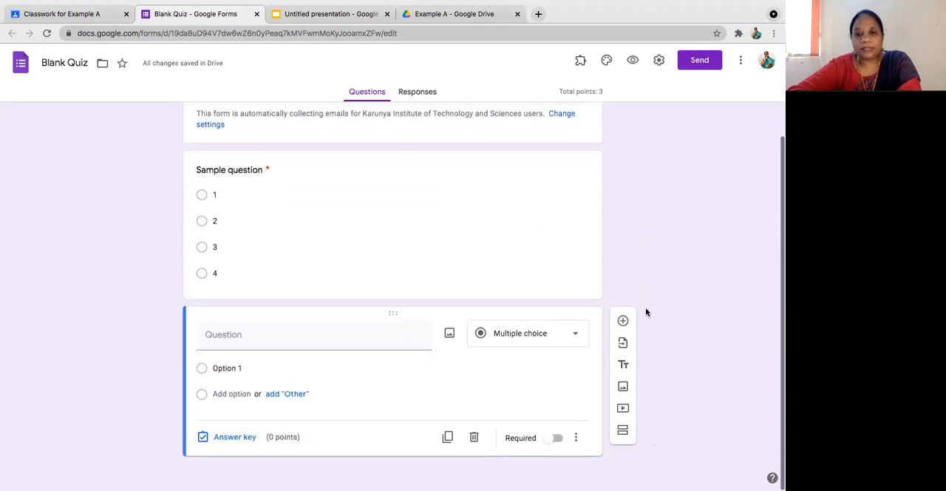
click(577, 336)
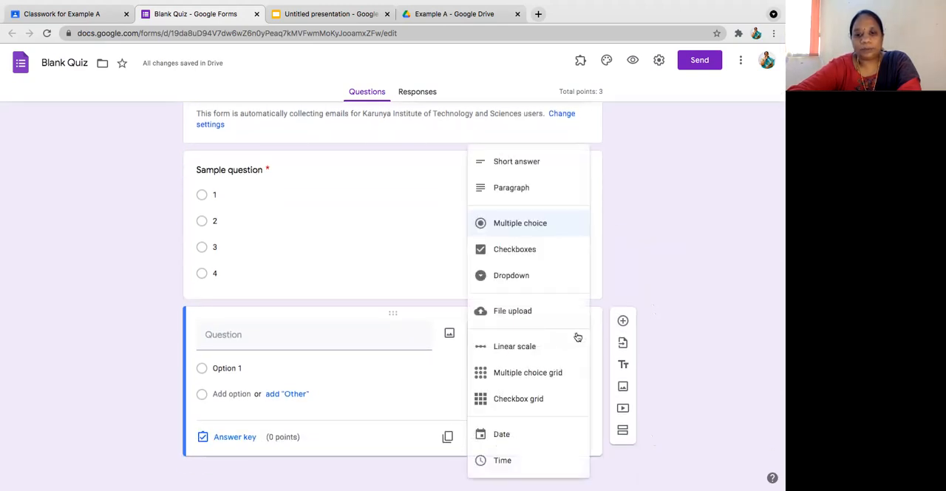
click(665, 299)
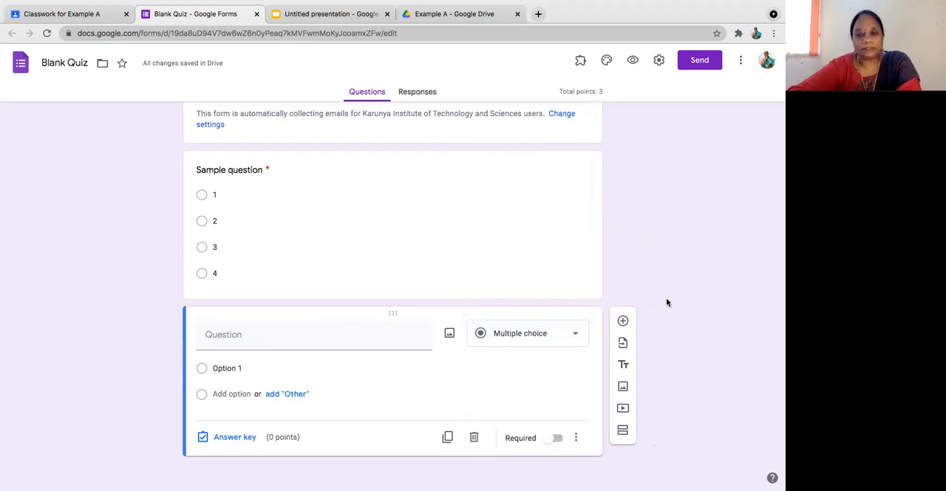
Step: Switch back to the quiz assignment in Google Classroom and set its points to 10
click(63, 14)
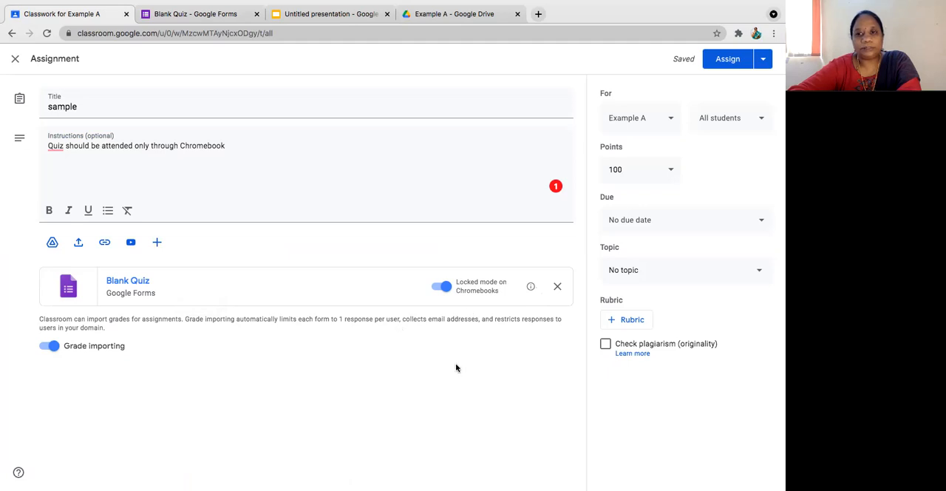
click(630, 168)
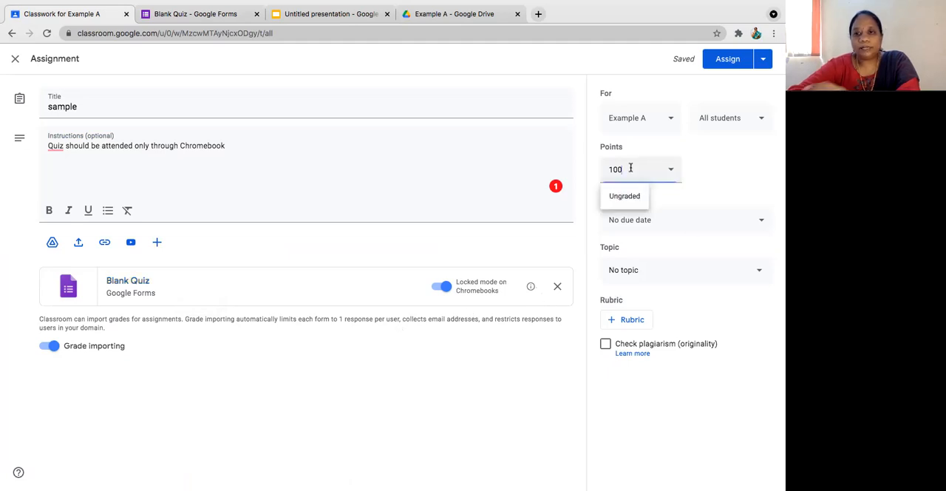
click(722, 180)
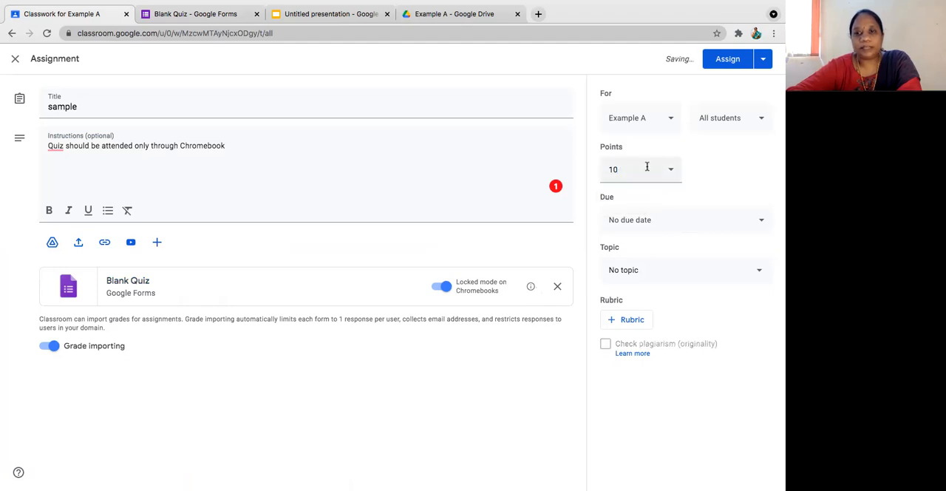
Step: Set the quiz assignment's due date to Aug 13, 2021
click(738, 220)
click(710, 265)
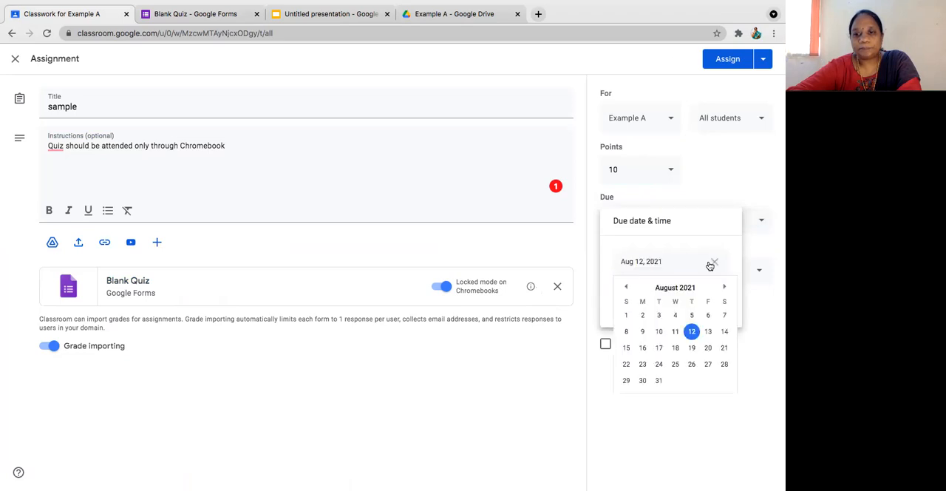
click(707, 330)
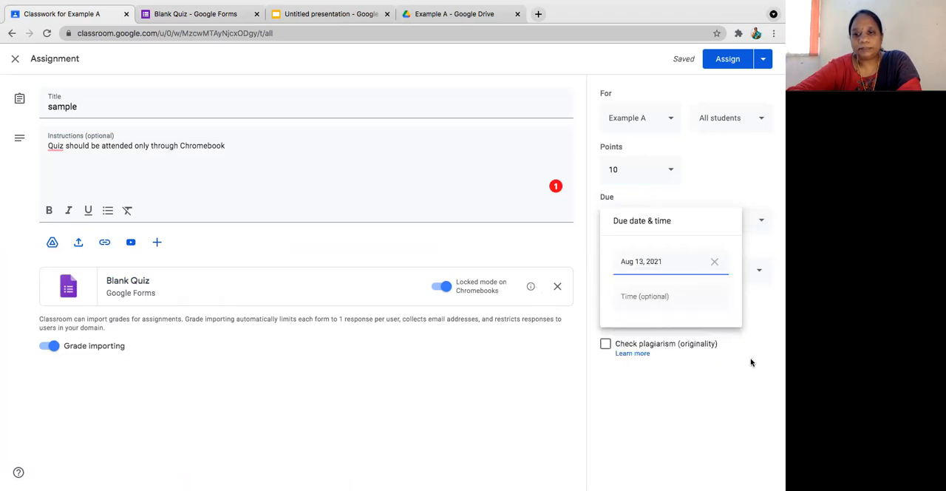
click(743, 387)
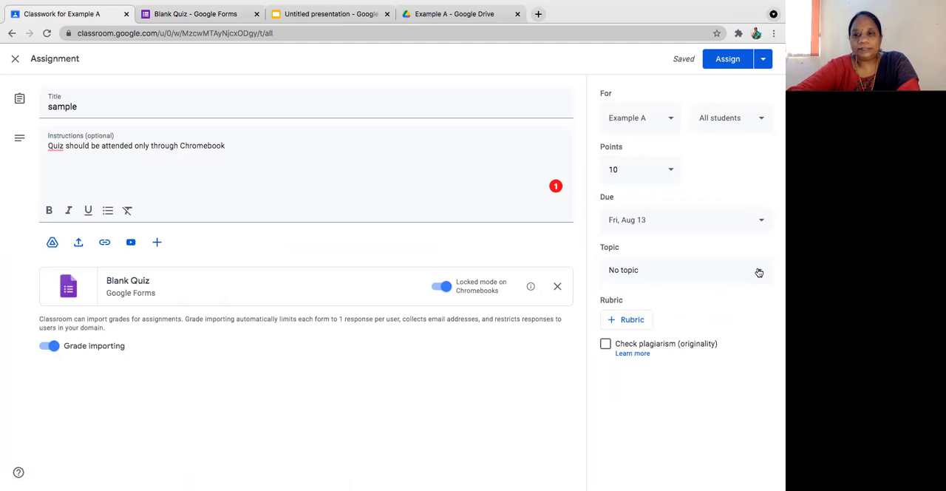
Step: Create the topic "Unit 1" for the quiz assignment
click(758, 272)
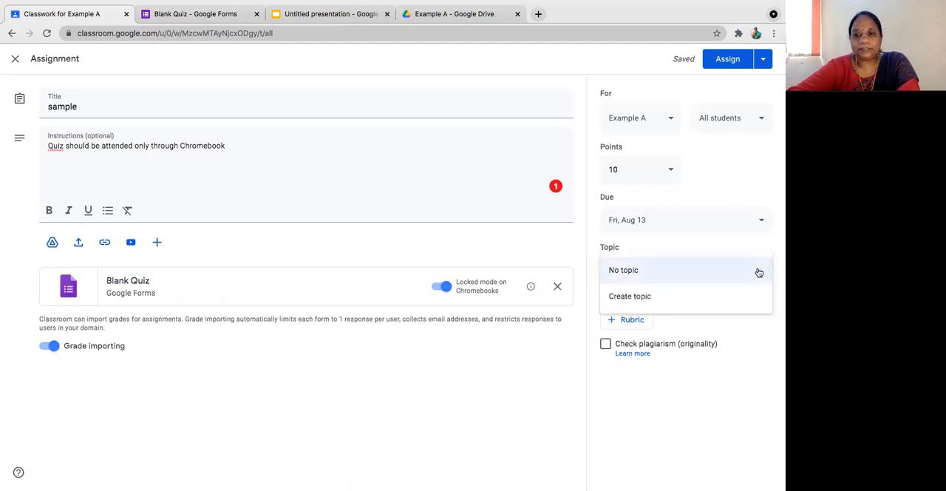
click(637, 297)
text(Unit 1)
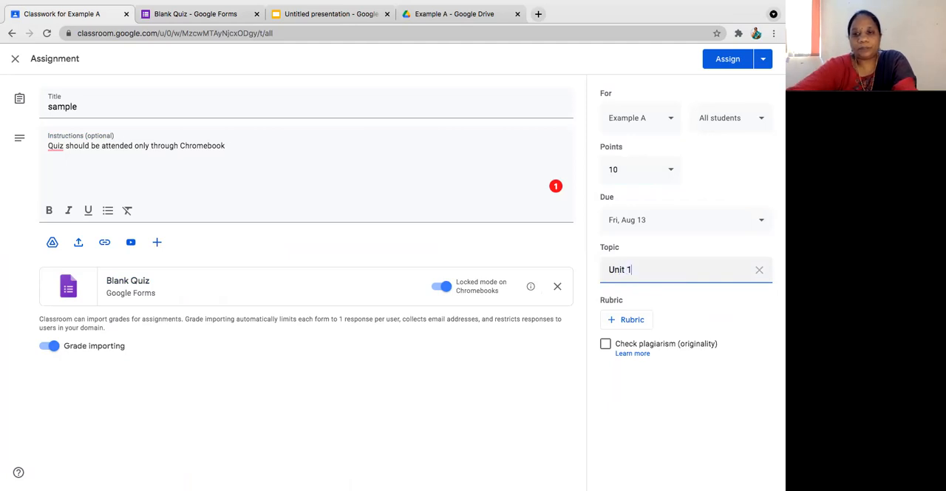
click(695, 386)
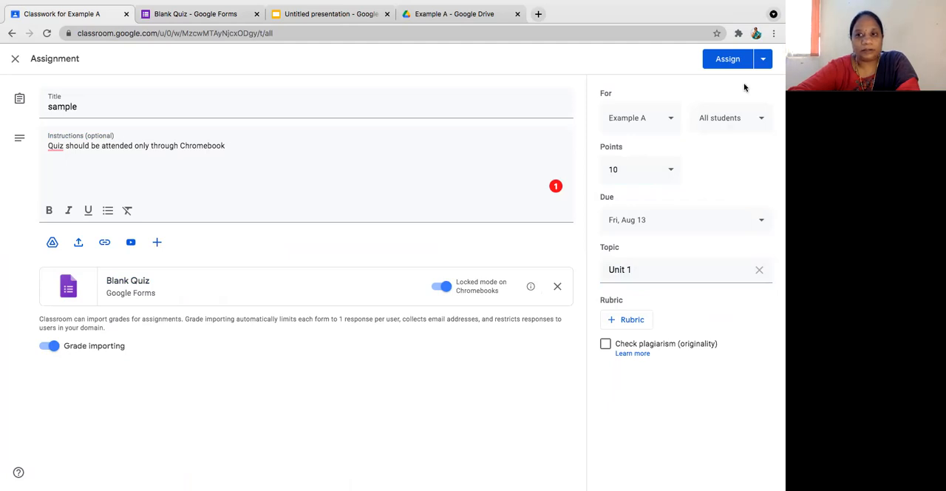
click(762, 59)
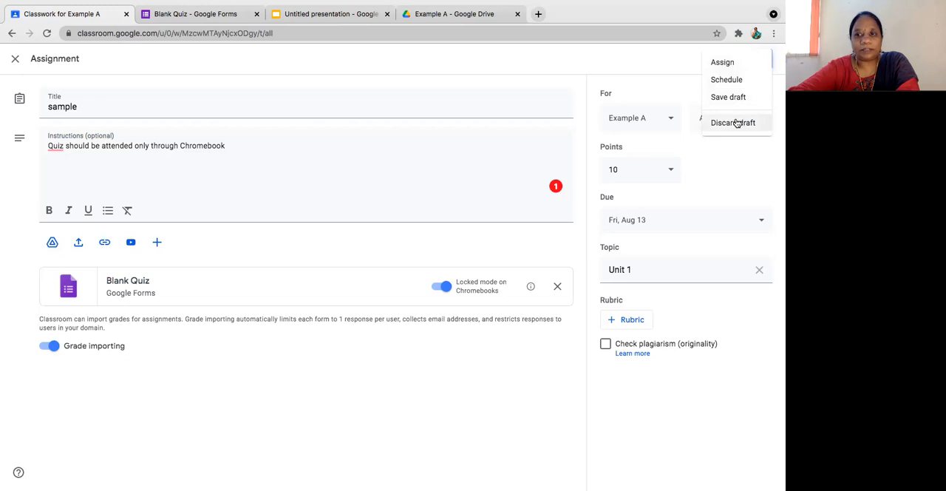
click(671, 87)
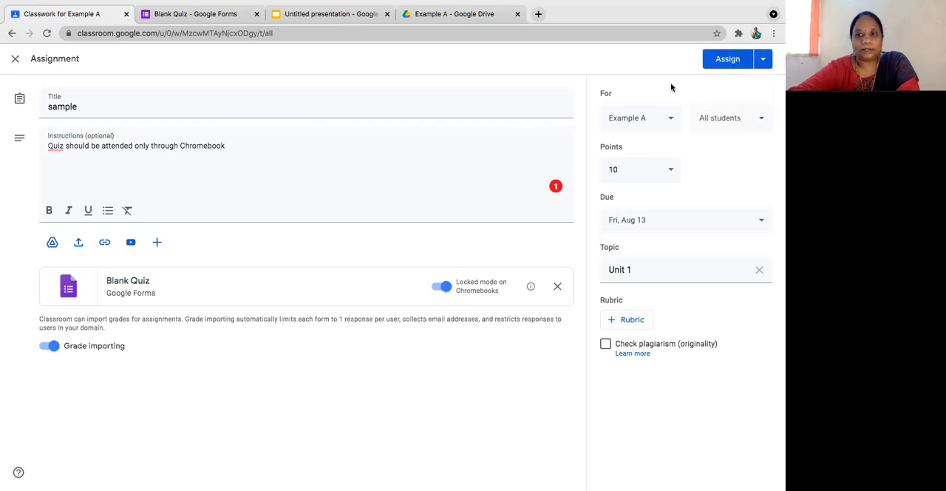
Step: Assign the "sample" quiz assignment to all students of the Example A class
click(727, 60)
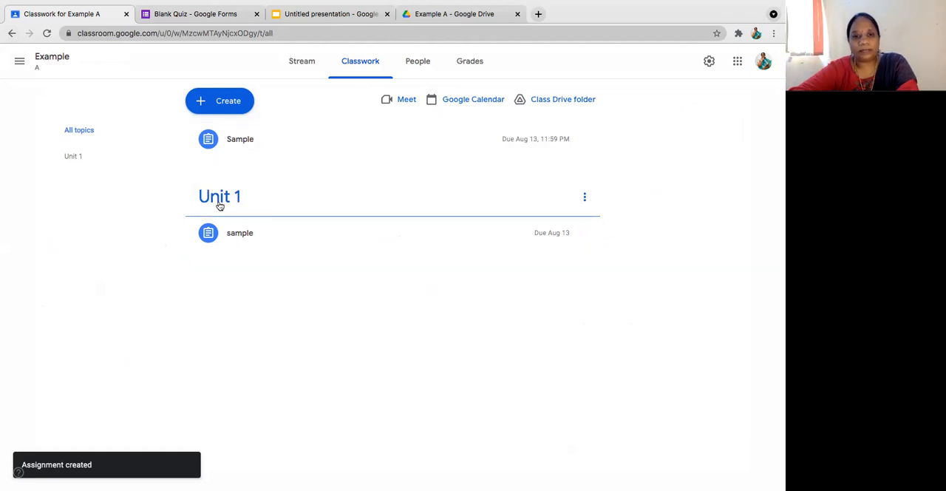
Step: Start a short-answer question that lets students reply to each other and file it under the topic Unit 1
click(220, 109)
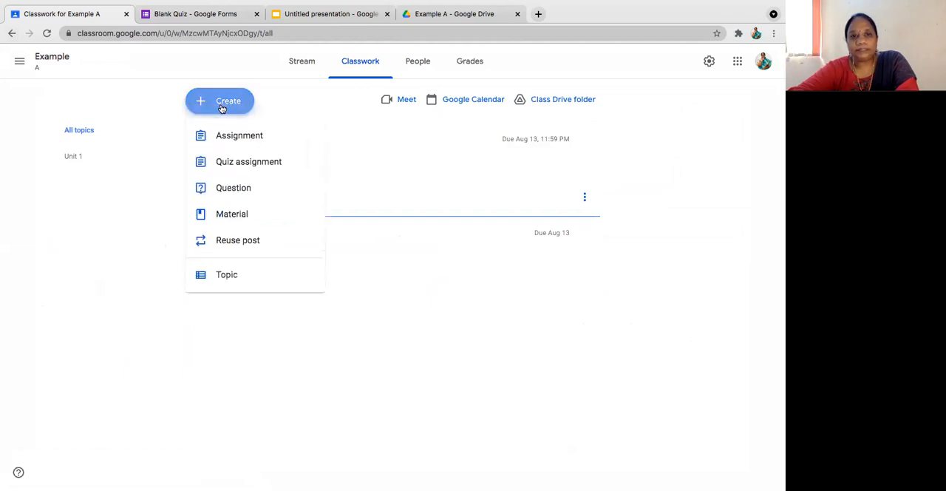
click(232, 188)
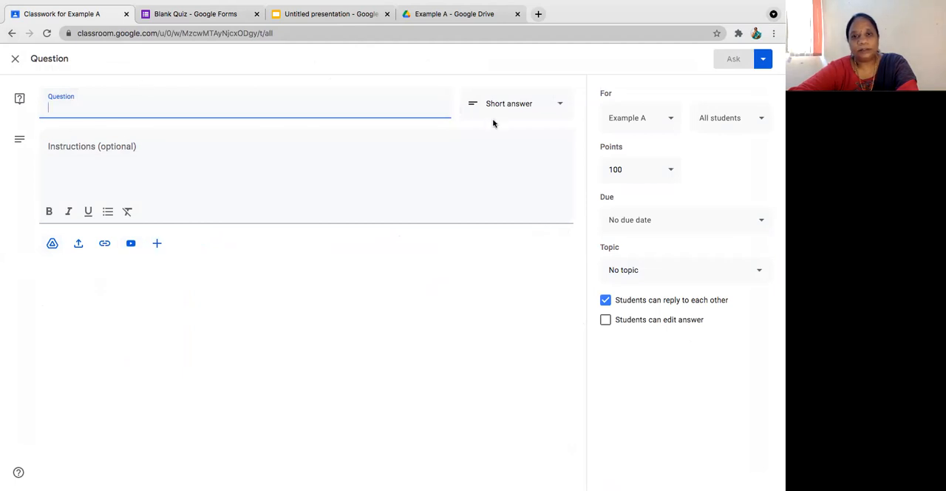
click(560, 103)
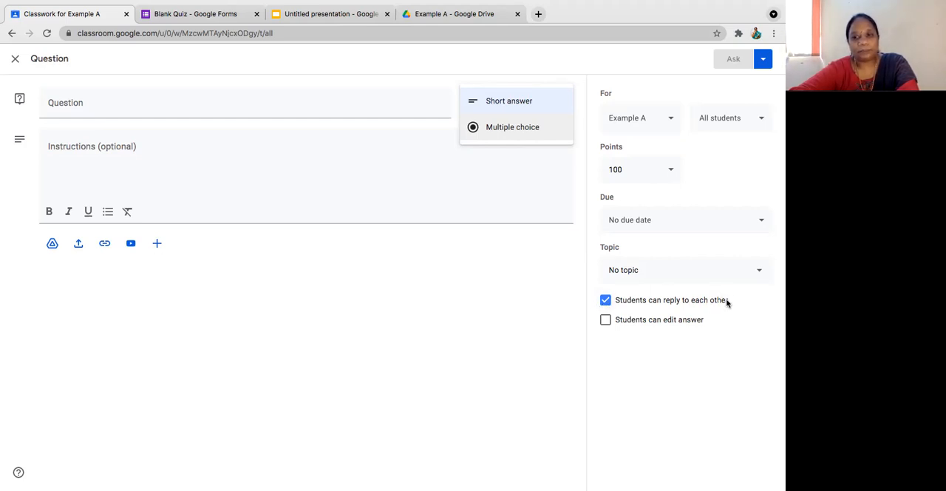
click(605, 300)
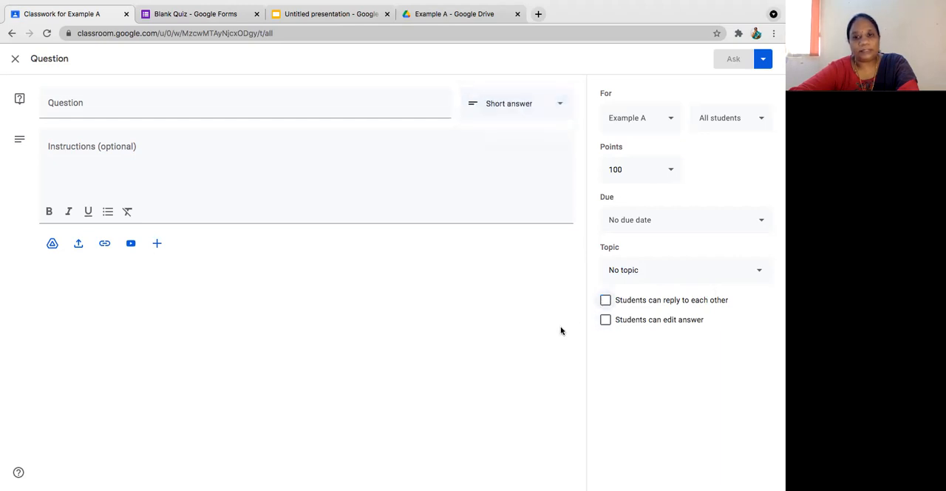
click(605, 301)
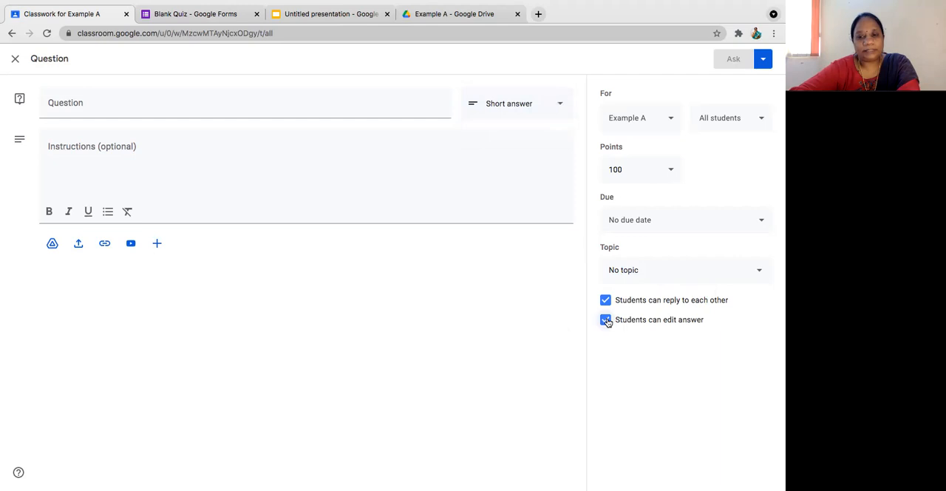
click(762, 270)
click(665, 336)
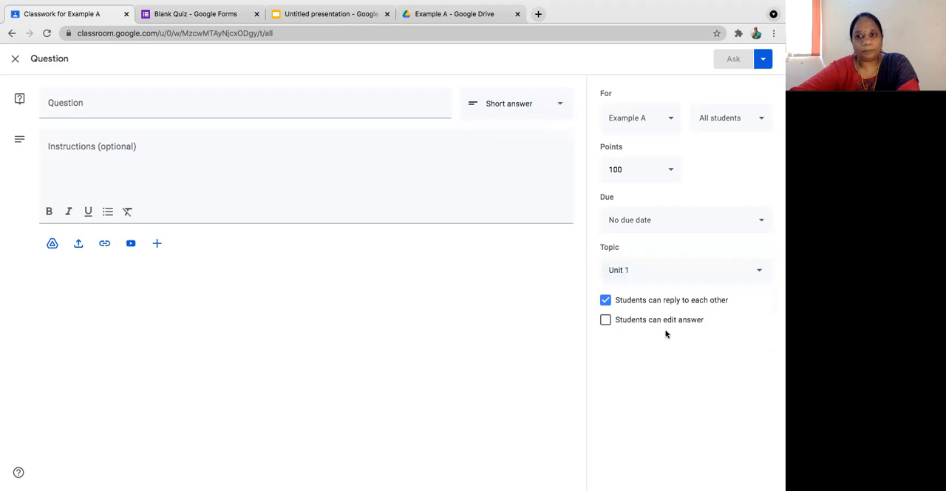
Step: Enter "s" as the question text and close the question, leaving it as a draft
click(335, 109)
text(s)
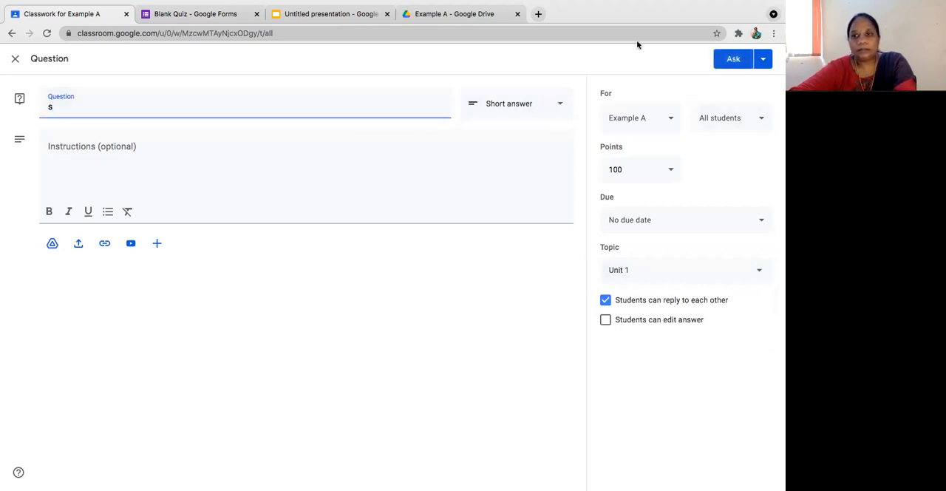
click(762, 61)
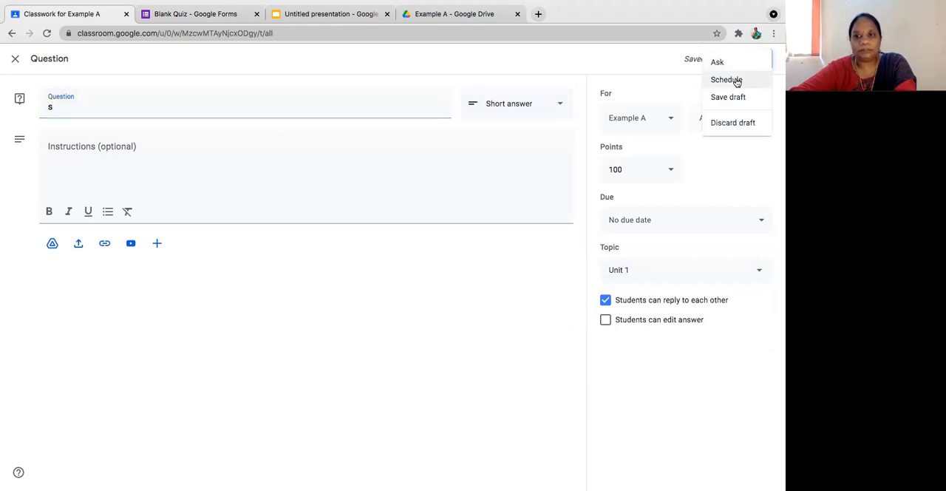
click(439, 59)
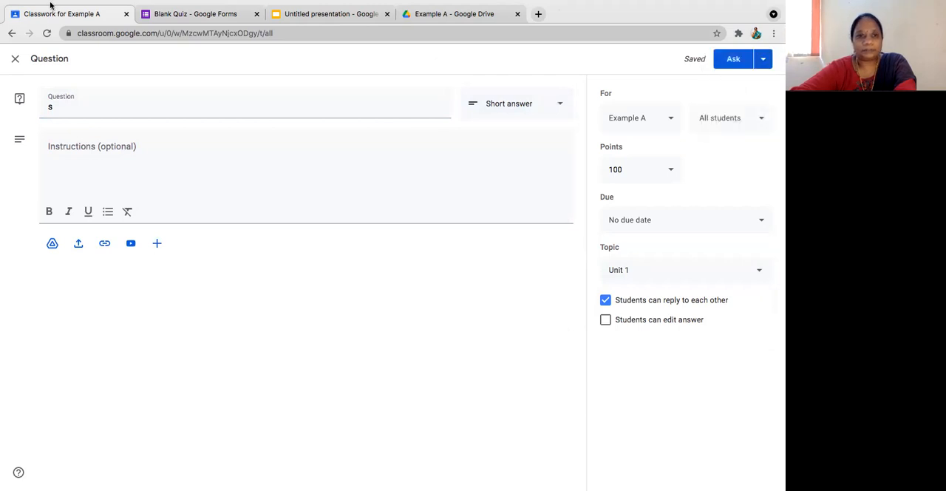
click(15, 61)
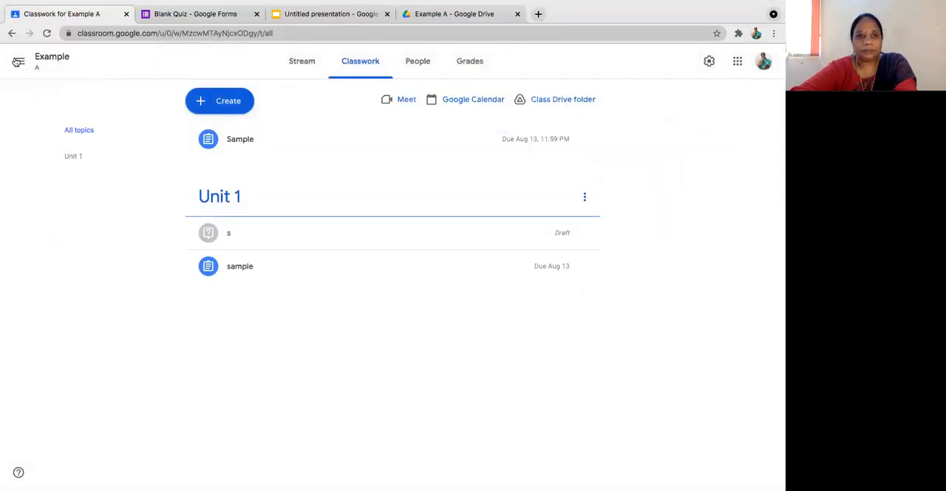
Step: Create a new class material titled "Stack Memory"
click(234, 104)
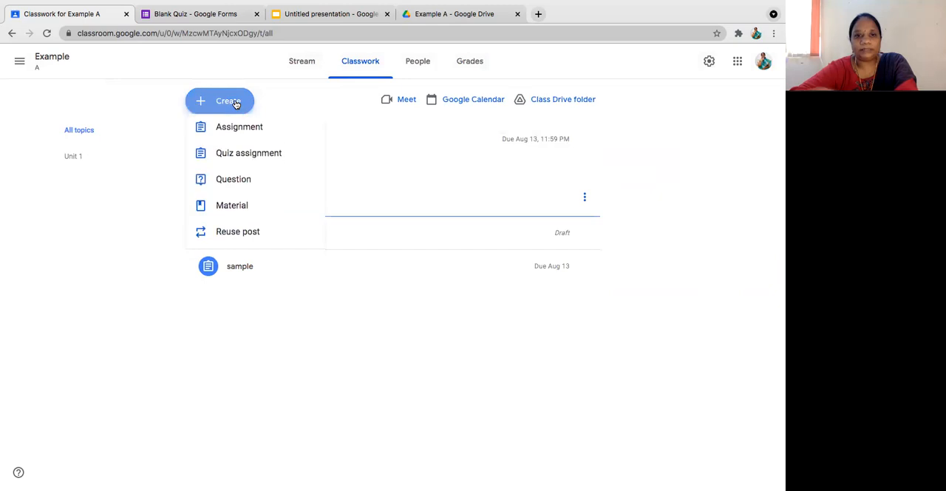
click(243, 215)
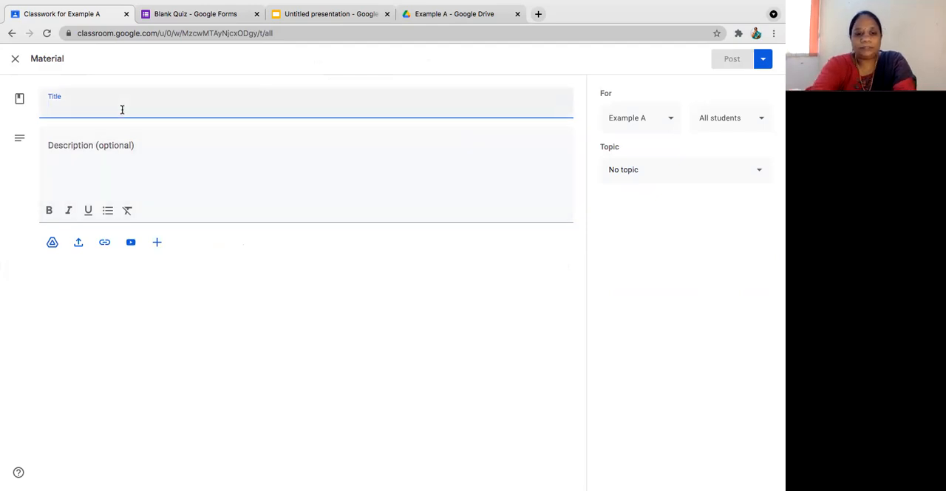
text(Sta)
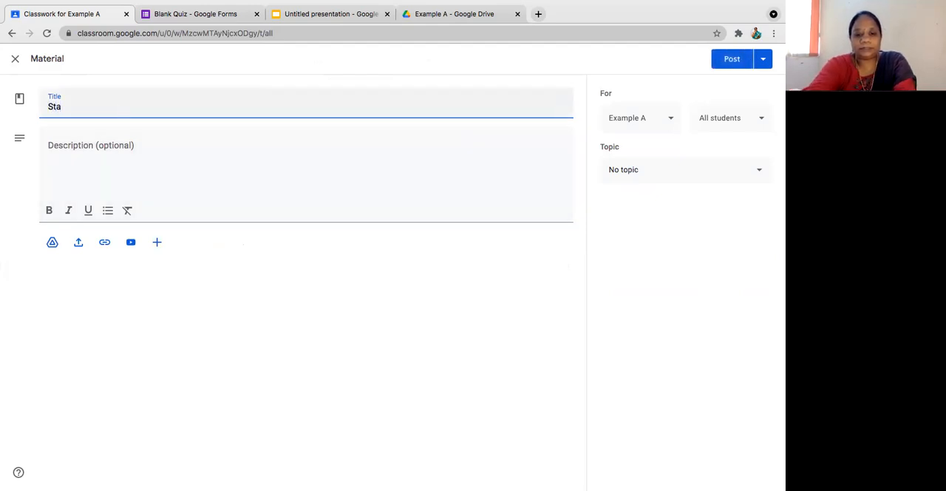
text(ck Memory)
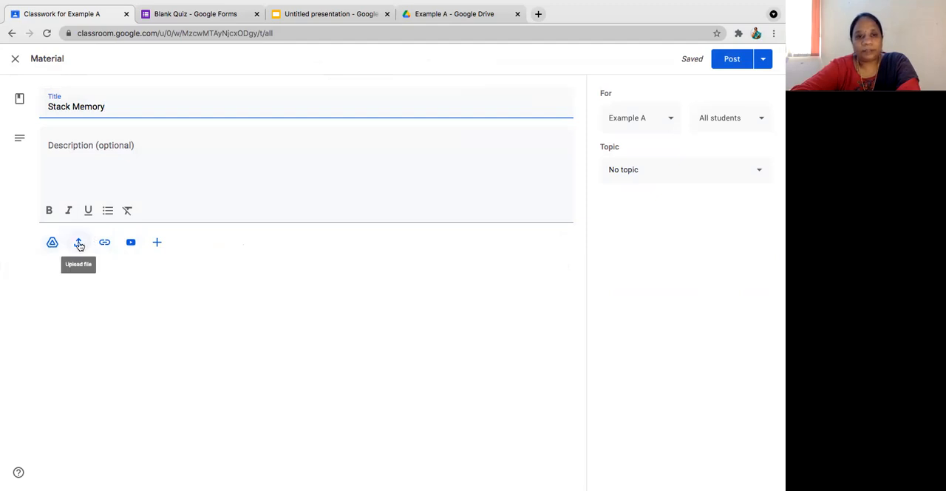
Step: Set the material's topic to Unit 1 and post it to the class without attachments
click(158, 243)
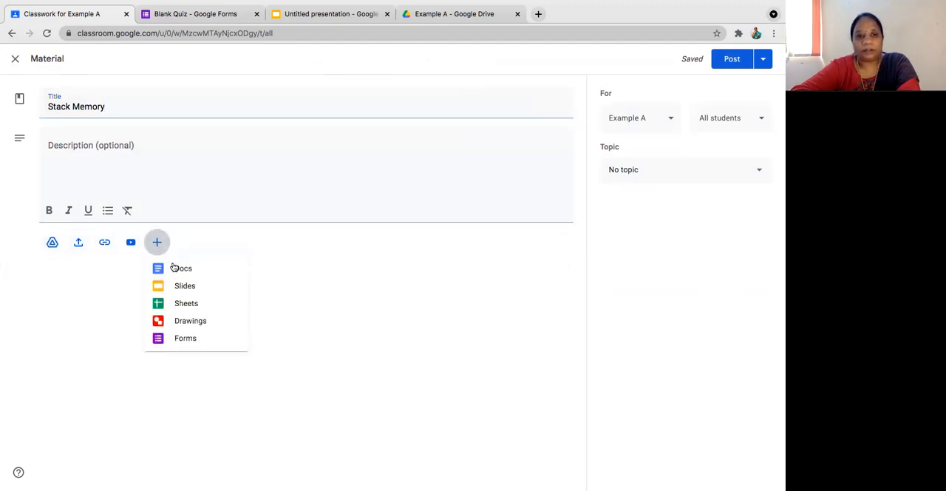
click(330, 308)
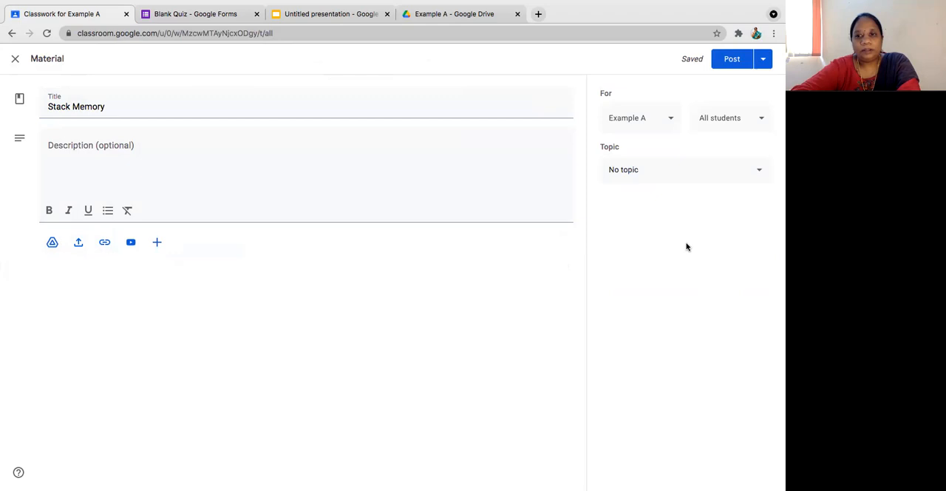
click(691, 168)
click(637, 232)
click(731, 62)
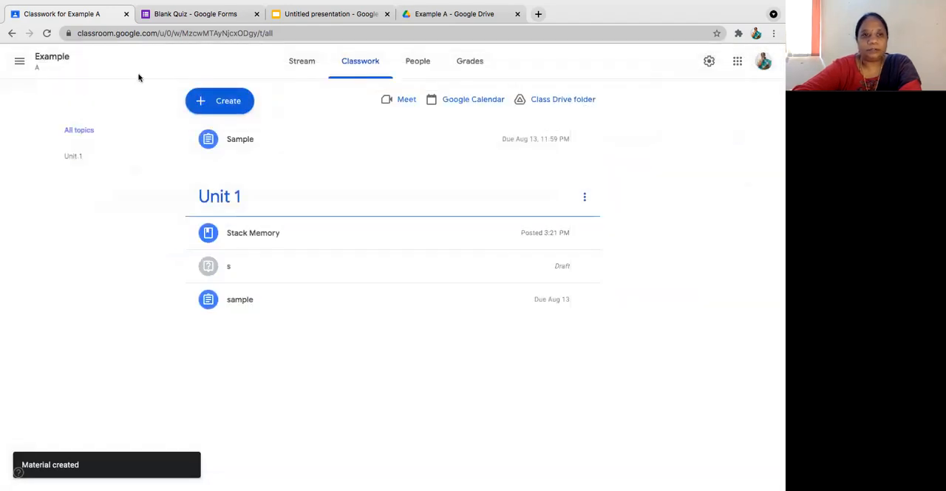
Step: Reuse the post "Exp 3 - Arithmetic Operations Using 8051" from the 18EC2029 Microprocessor and Microcontroller Lab class and leave it as a draft
click(233, 104)
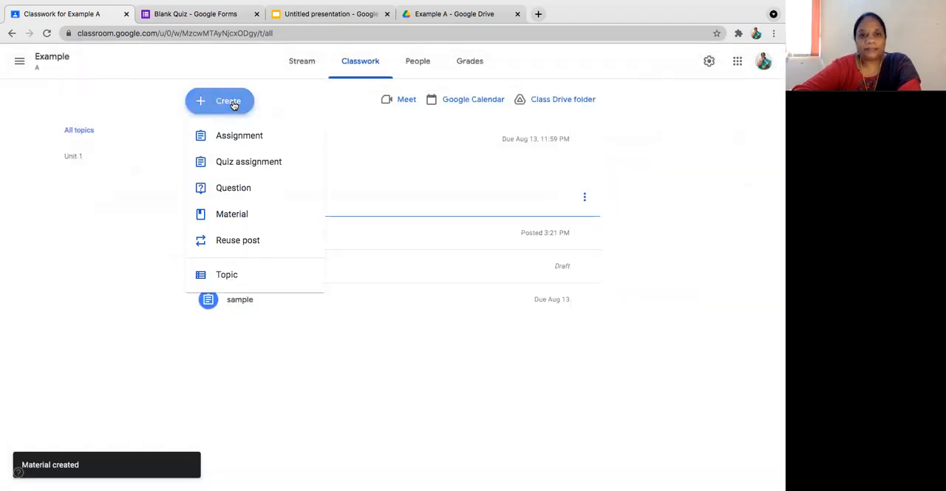
click(248, 241)
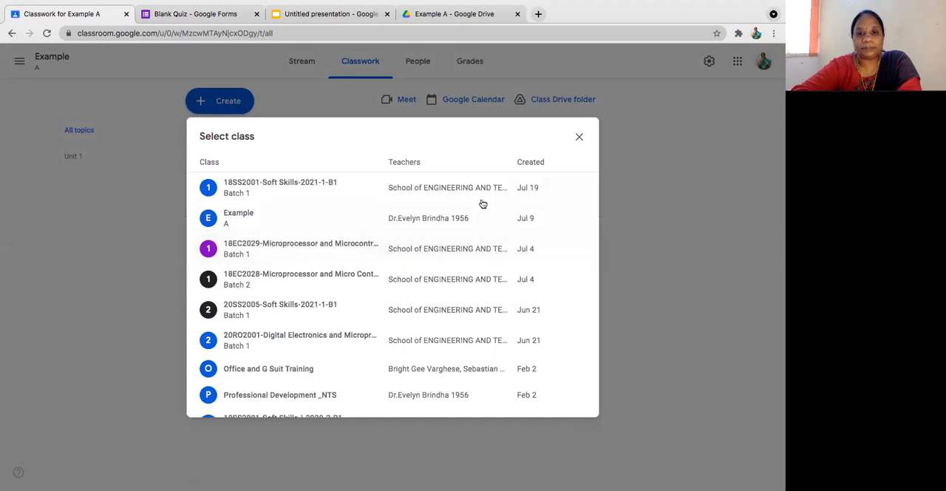
click(258, 247)
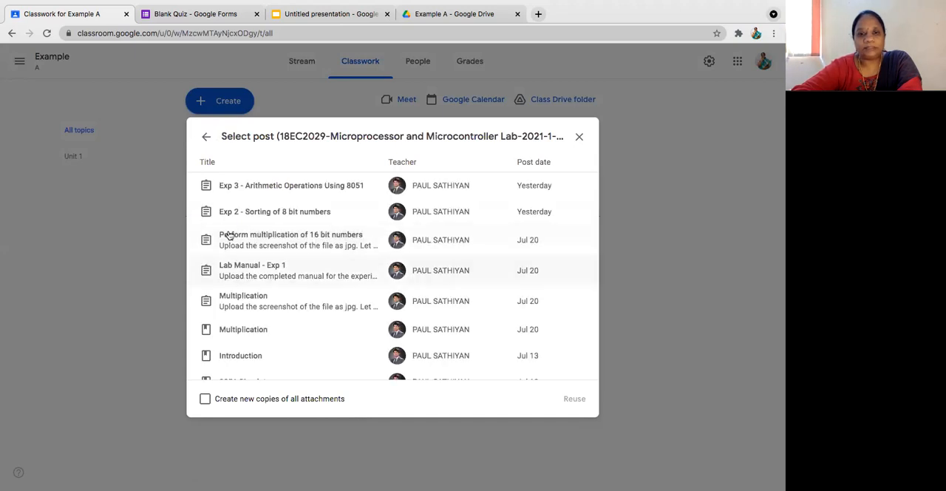
click(239, 193)
click(575, 399)
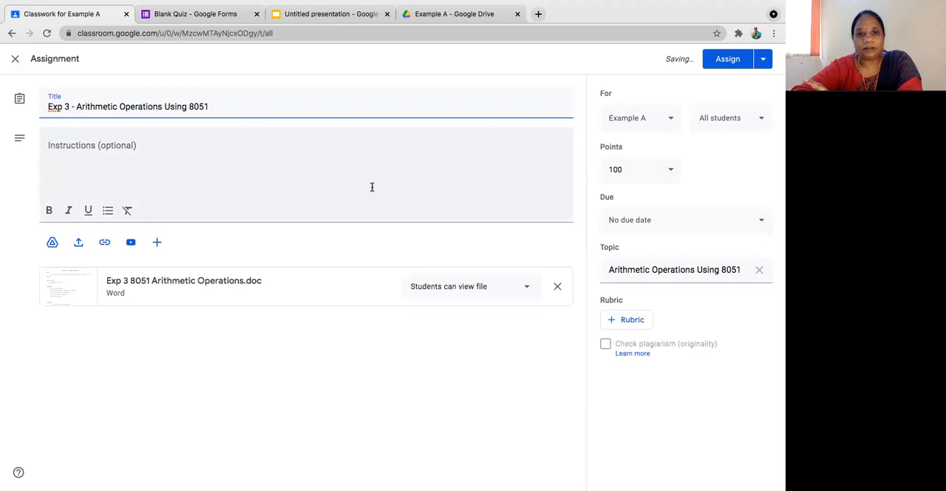
click(15, 60)
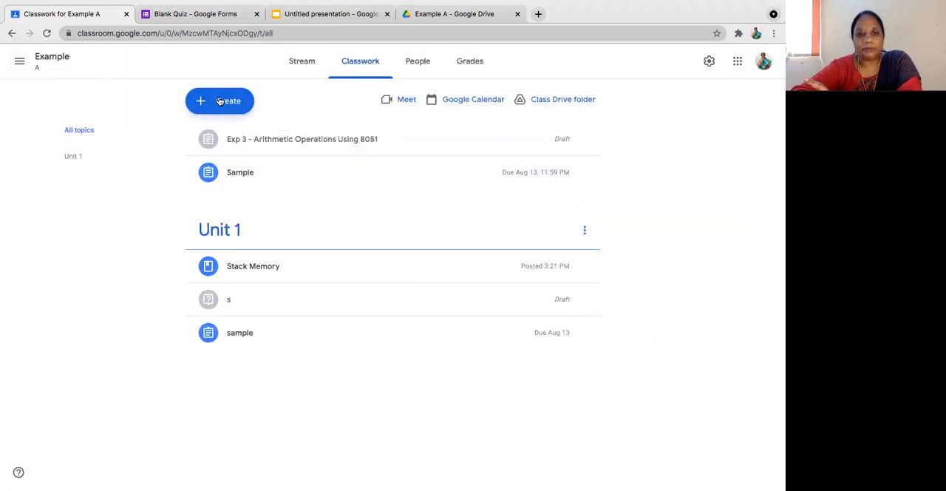
Step: View the forms for inviting teachers and students to the Example class without sending any invitation
click(219, 102)
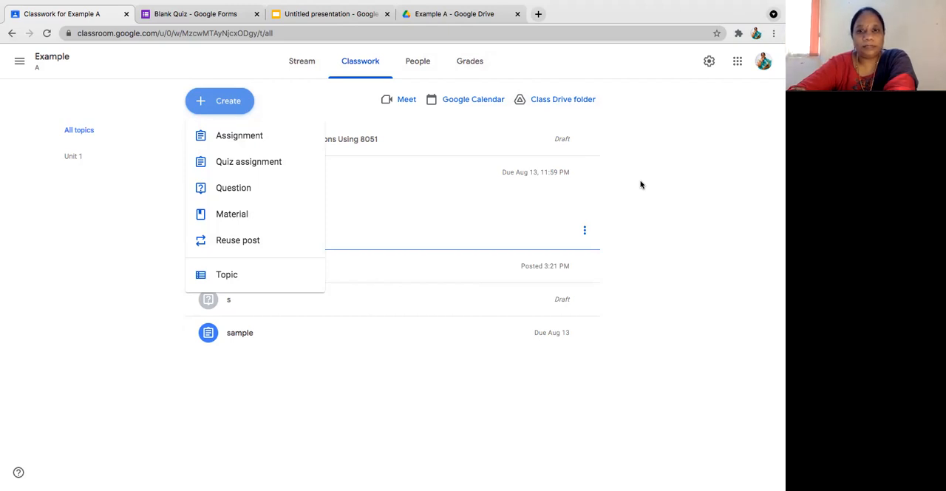
click(426, 69)
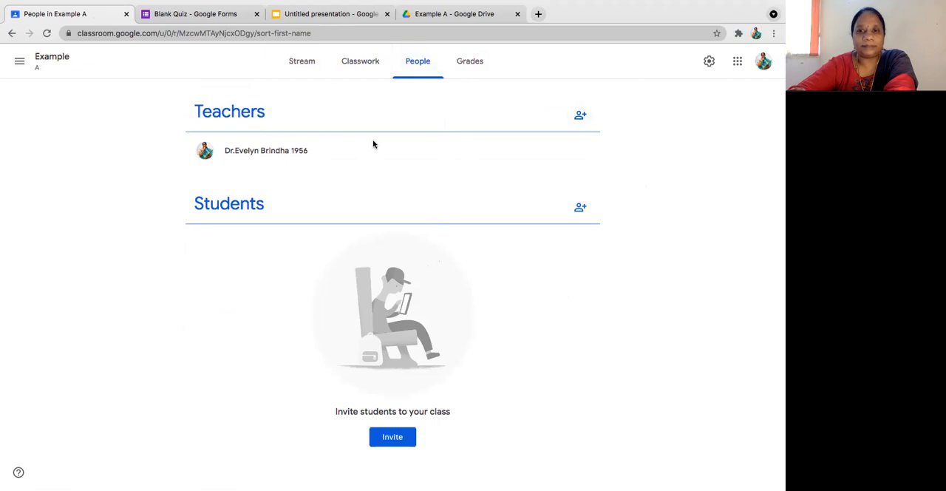
click(581, 115)
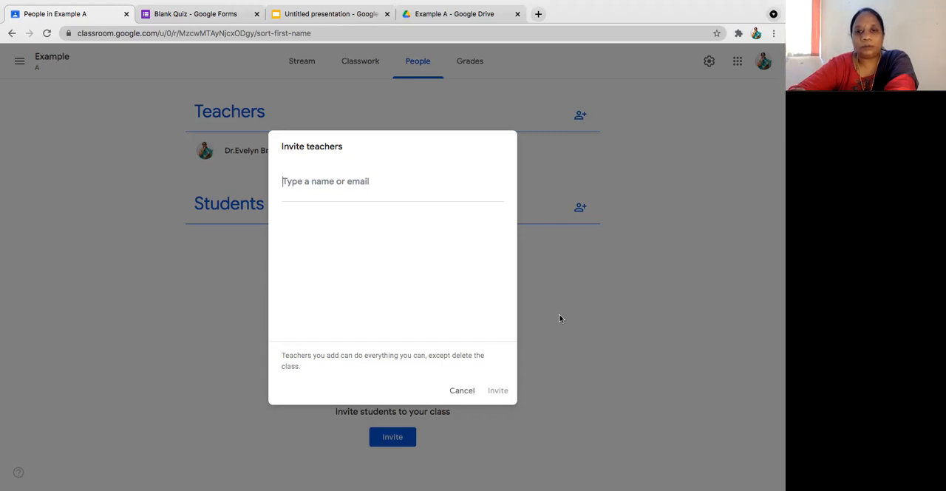
click(463, 392)
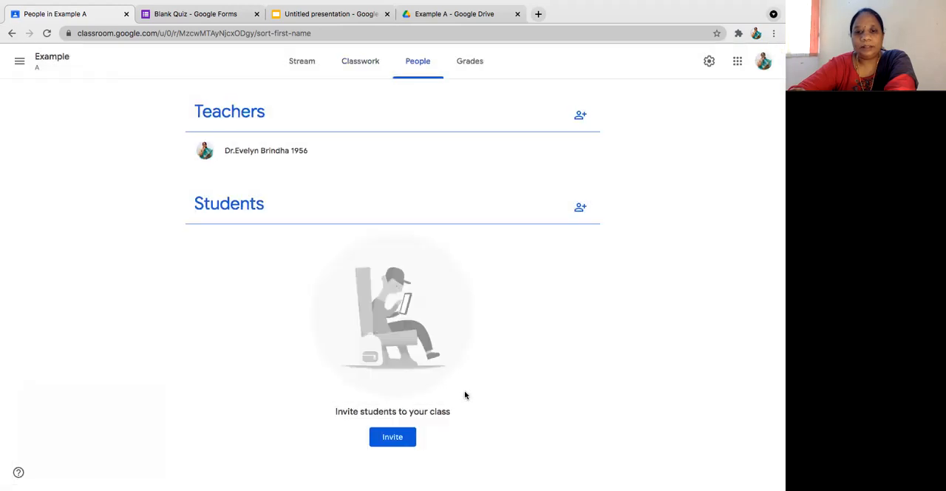
click(580, 210)
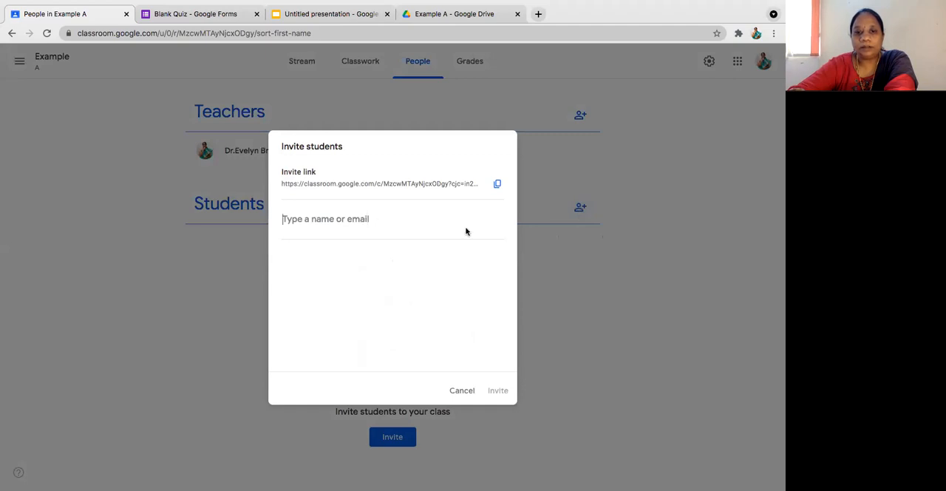
click(462, 391)
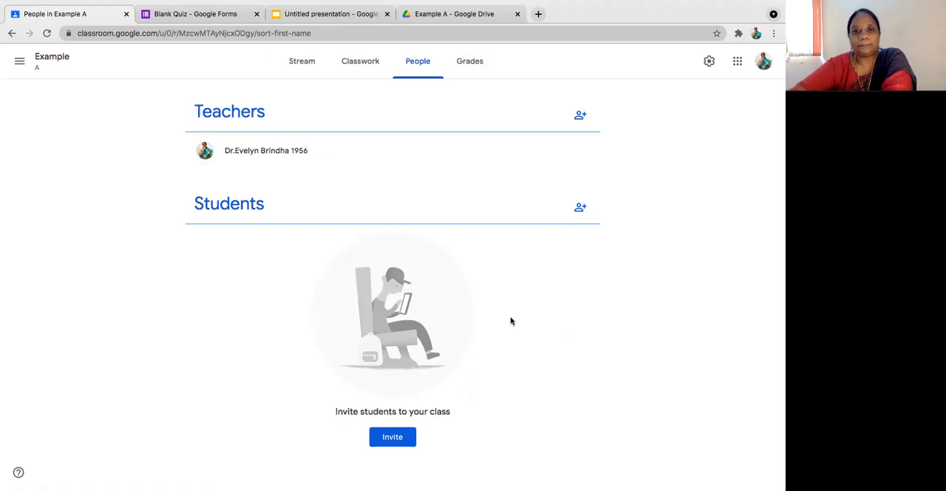
Step: Check the Example class's grades and examine the student gradebook of the 18EC2029 Microprocessor and Microcontroller Lab class
click(469, 64)
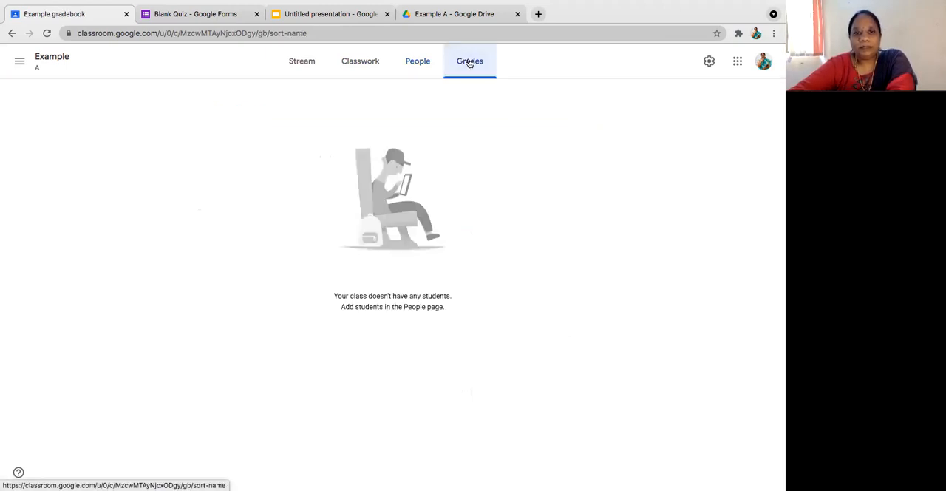
click(20, 61)
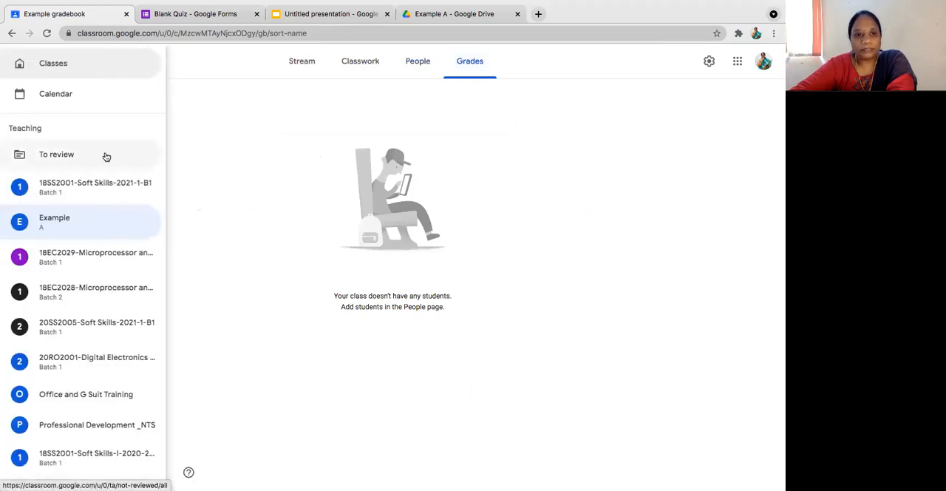
click(102, 255)
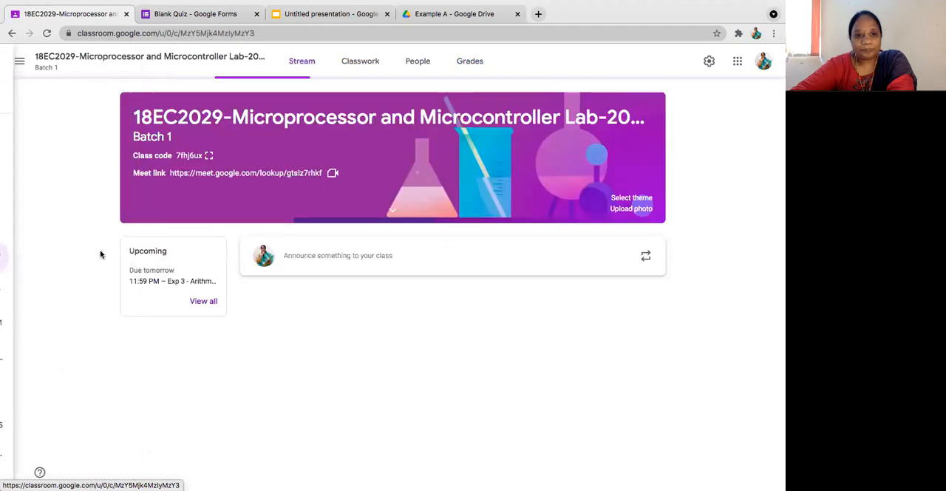
click(470, 61)
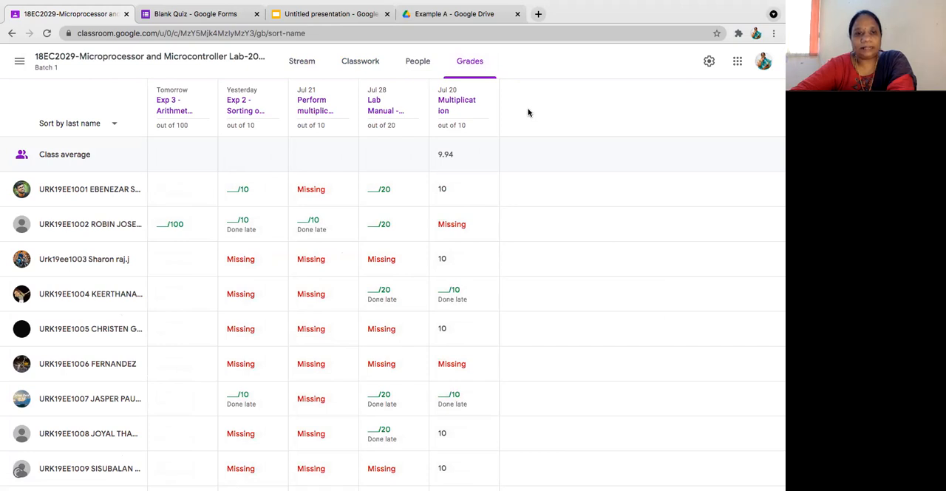
scroll(528, 112, down, 5)
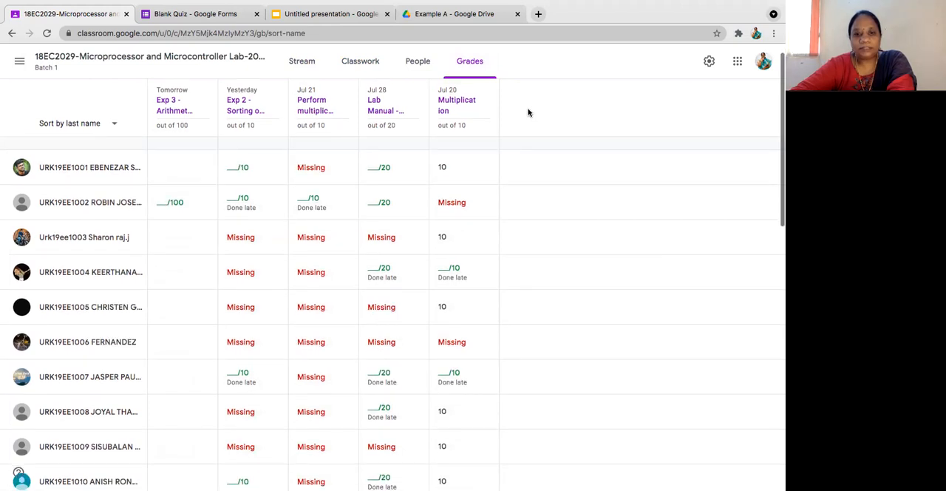
scroll(528, 112, down, 3)
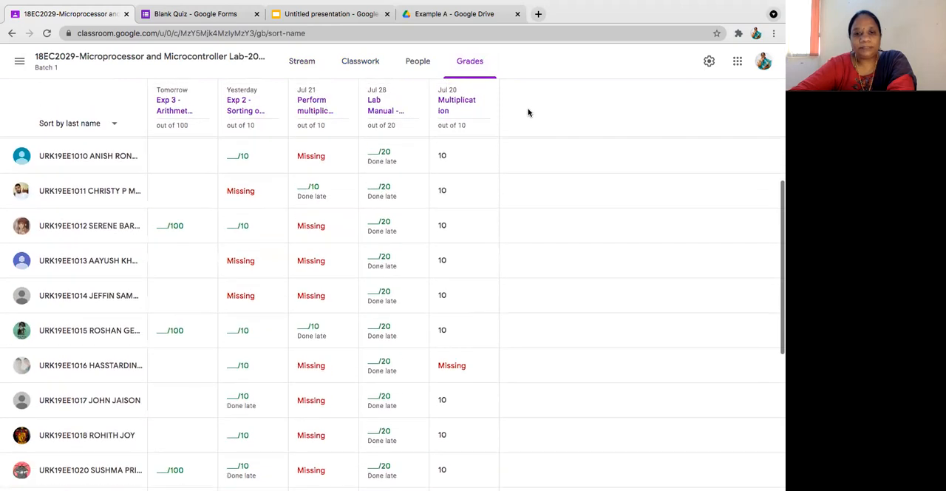
Step: Look through the remaining students' submission statuses and marks in the lab class gradebook, and return to the class stream
scroll(528, 112, down, 3)
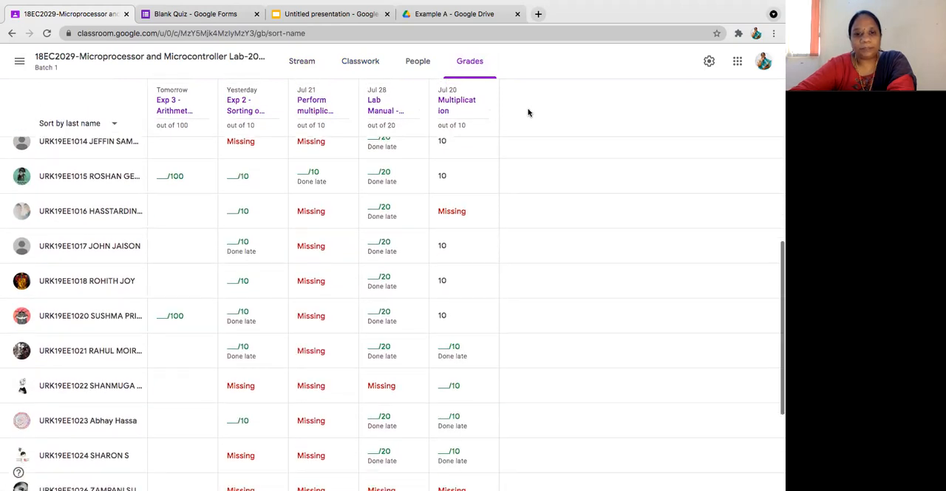
scroll(528, 113, down, 2)
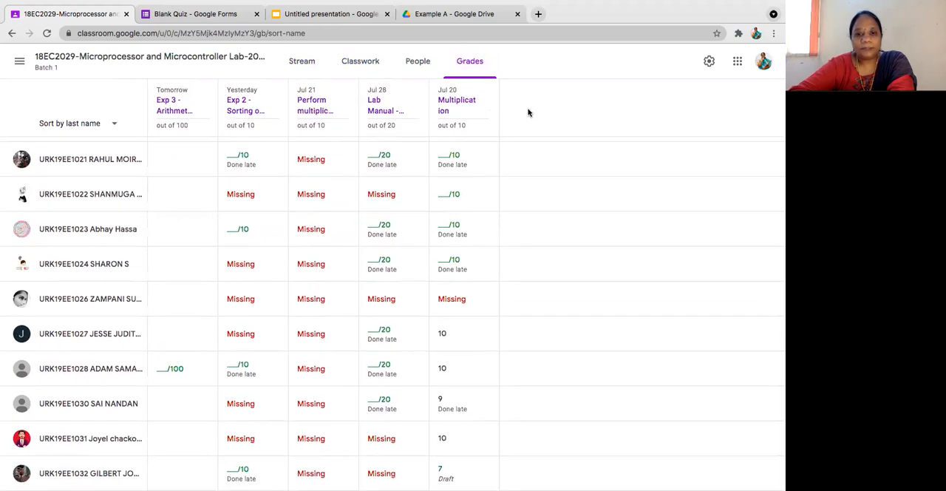
scroll(528, 113, up, 6)
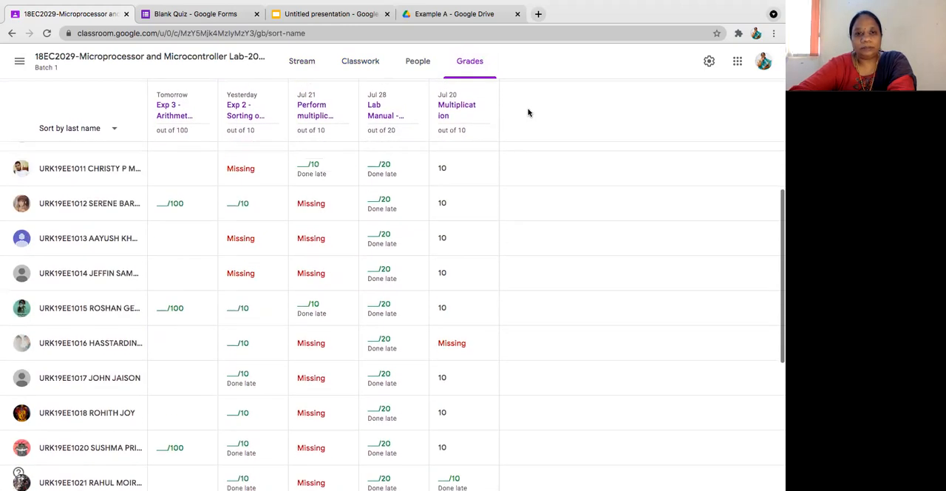
scroll(528, 112, up, 6)
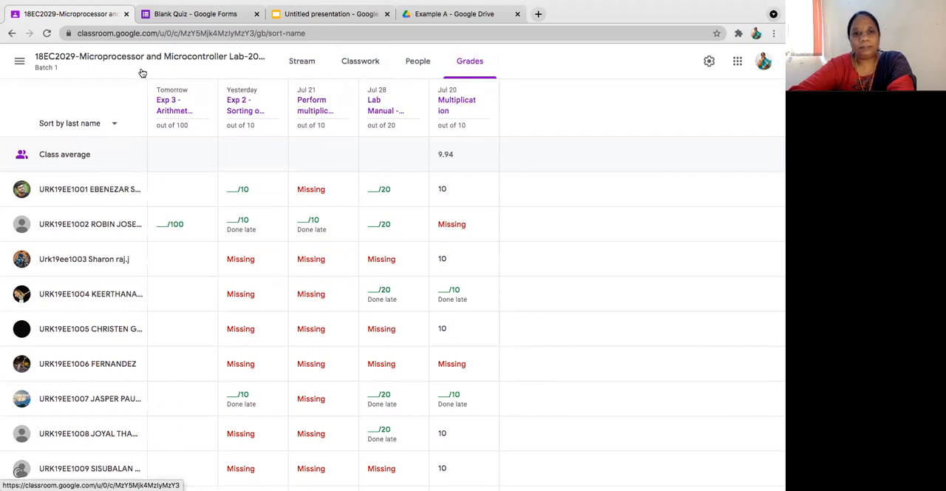
click(11, 34)
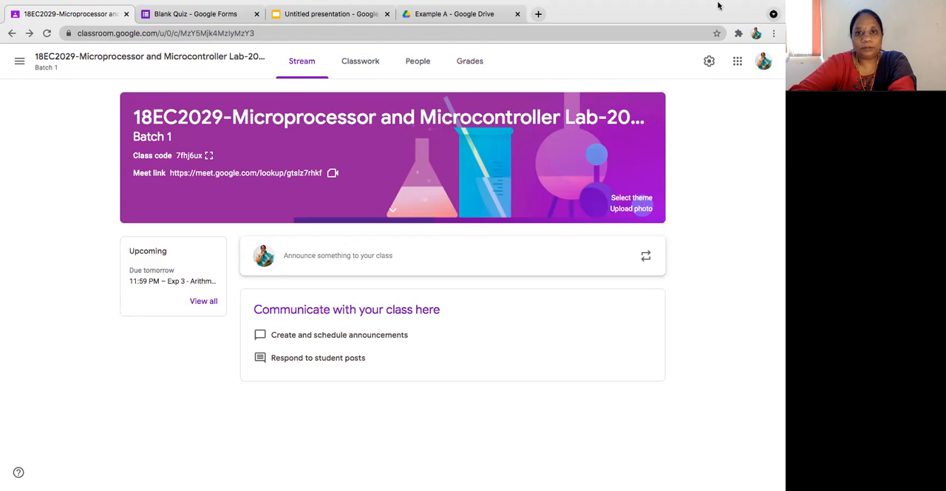
mouse_move(625, 3)
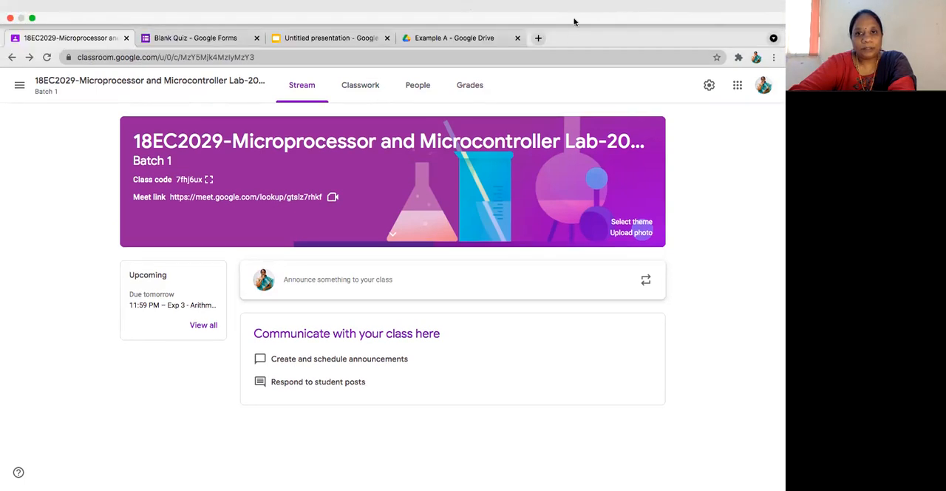